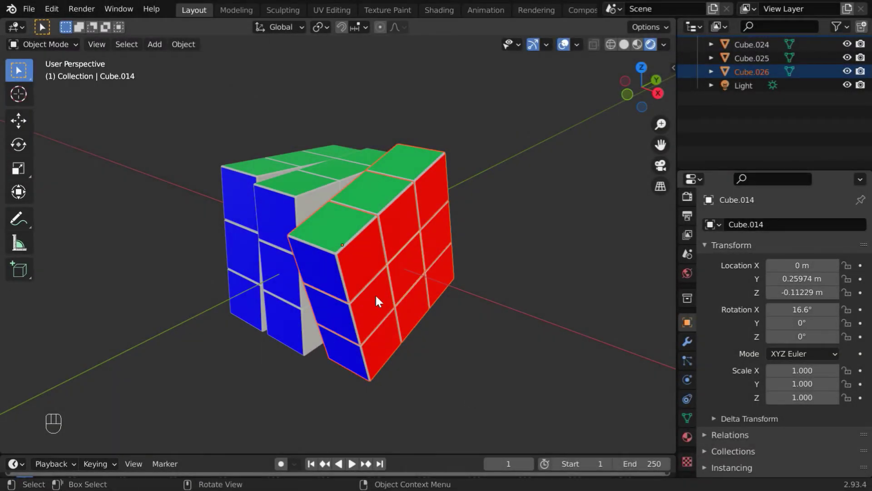
- Rotate the red-faced slice further around X to 26.2°
mouse_move(272, 318)
middle_down()
mouse_move(449, 322)
mouse_move(268, 331)
middle_up()
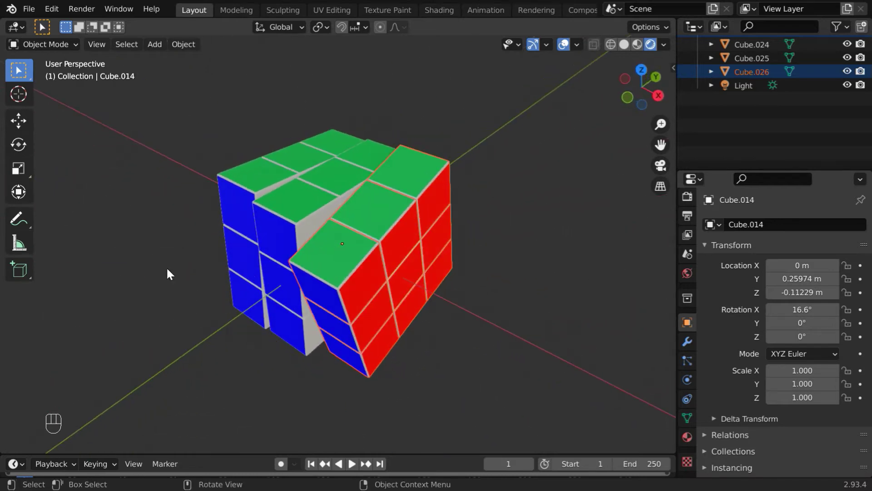
click(18, 144)
drag(307, 259, 282, 279)
middle_drag(452, 369, 454, 333)
- Start a new General scene
click(28, 9)
mouse_move(99, 24)
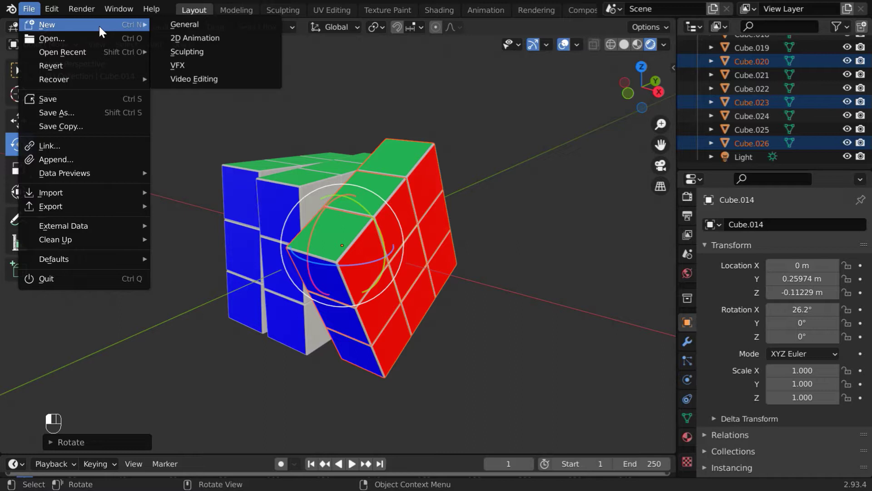
click(171, 19)
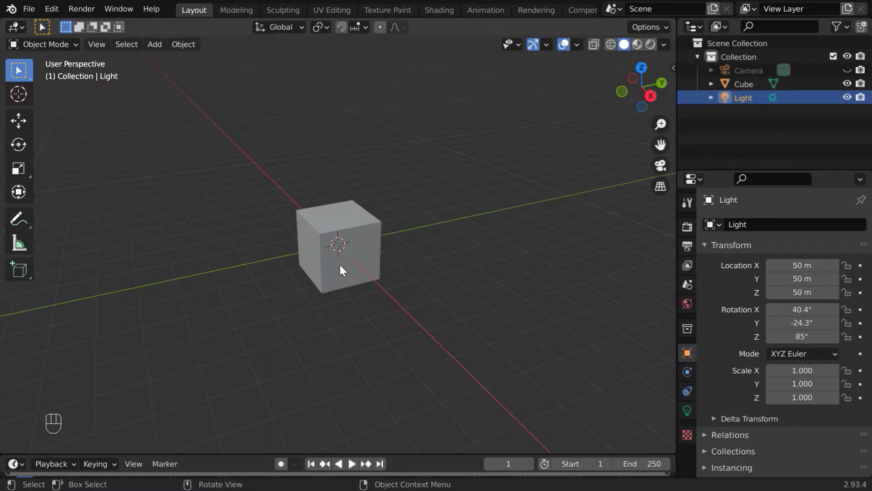
middle_drag(375, 321, 383, 334)
- Add a Bevel modifier to the default cube
click(329, 278)
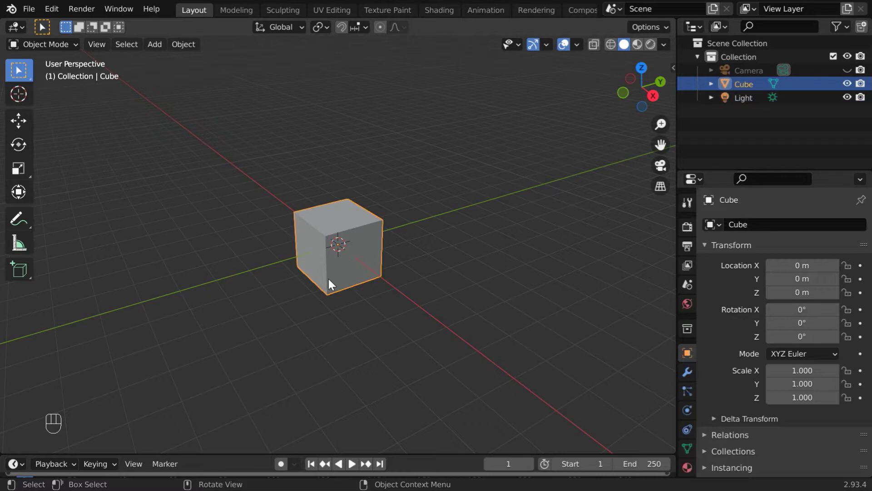
click(687, 373)
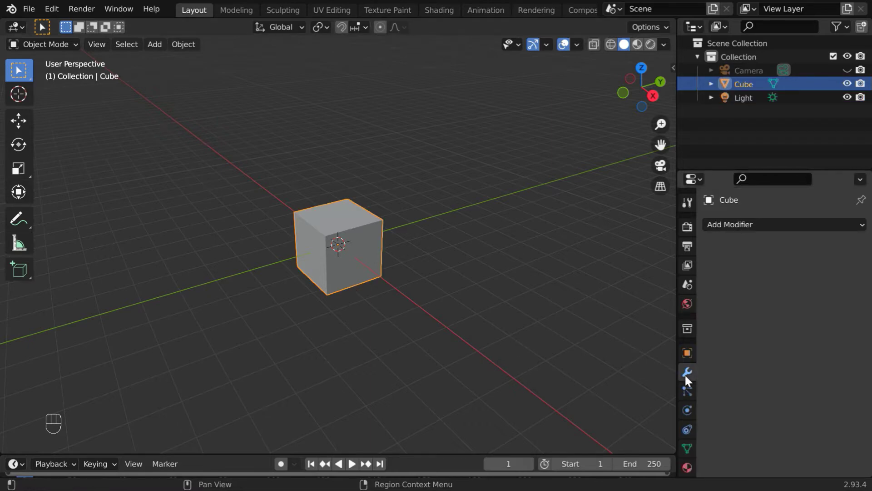
click(738, 224)
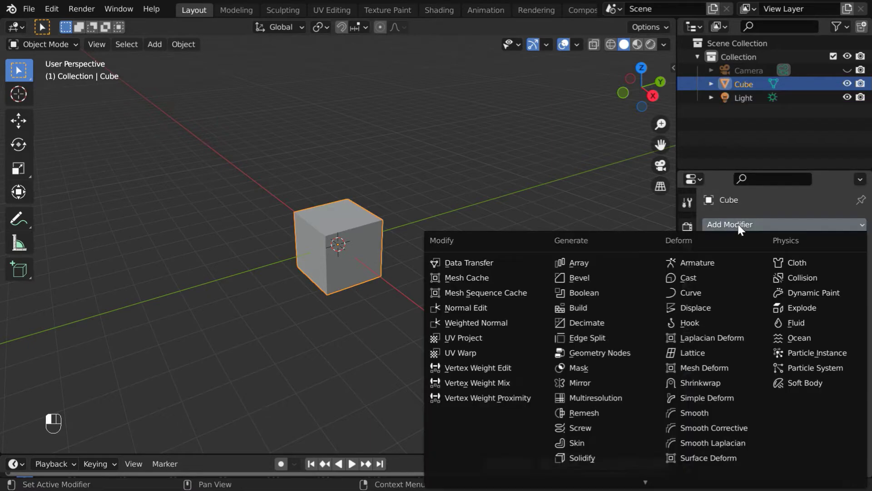
click(612, 281)
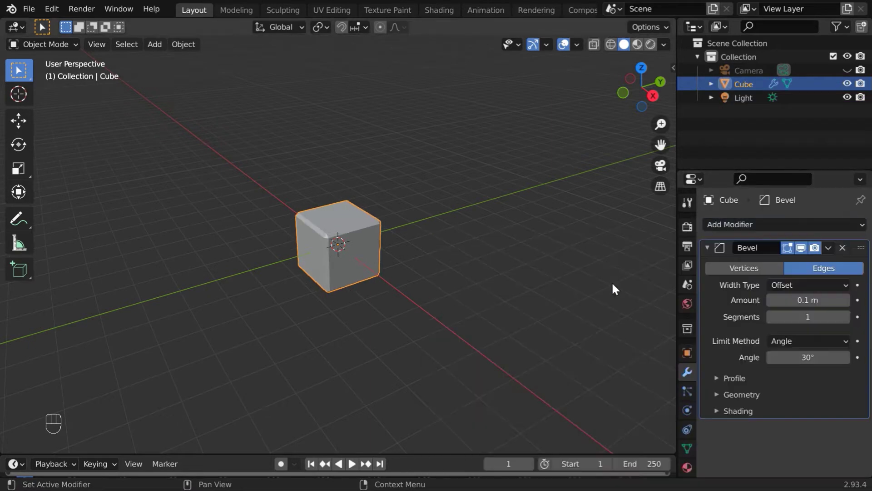
- Set the bevel amount to 0.05 m and segments to 10
click(832, 301)
text(.05)
key(Return)
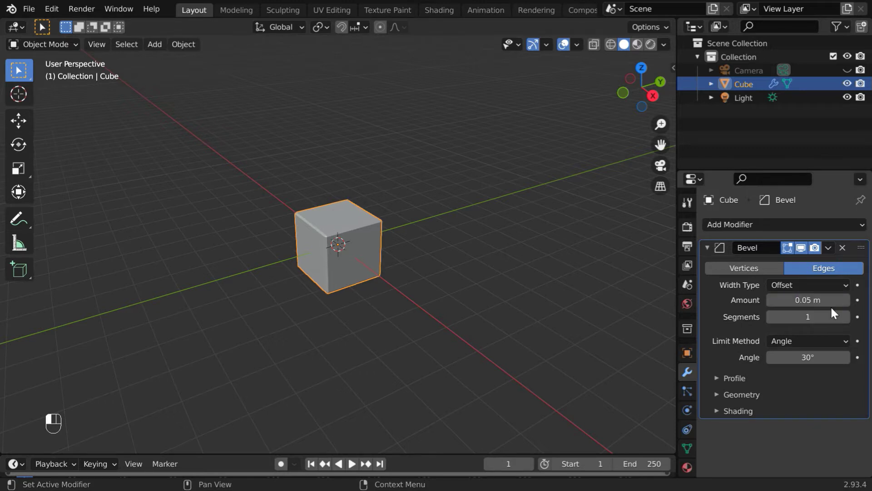
click(824, 318)
text(10)
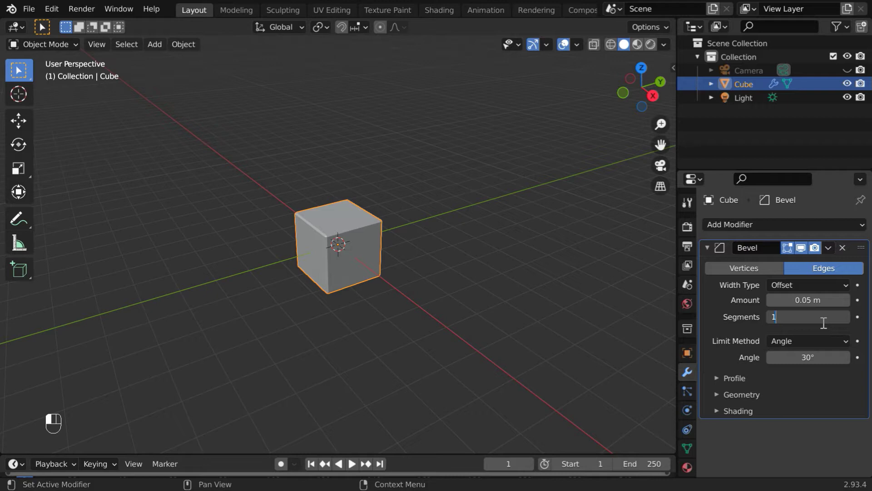
key(Return)
scroll(326, 227, up, 2)
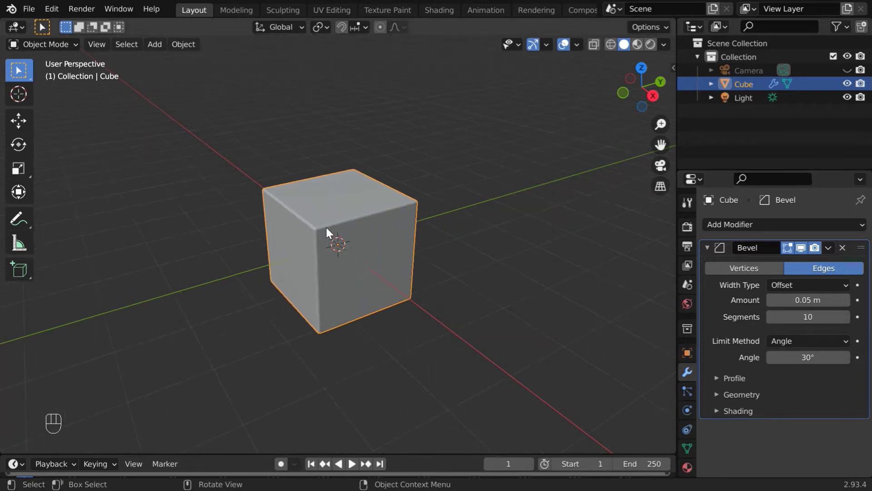
scroll(370, 244, down, 3)
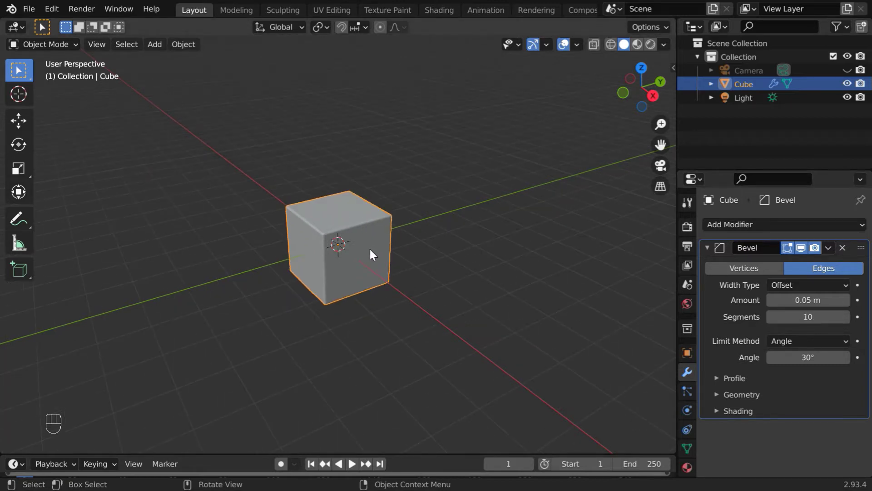
click(828, 247)
- Apply the bevel, then add and apply a 3-count Array along X
click(755, 262)
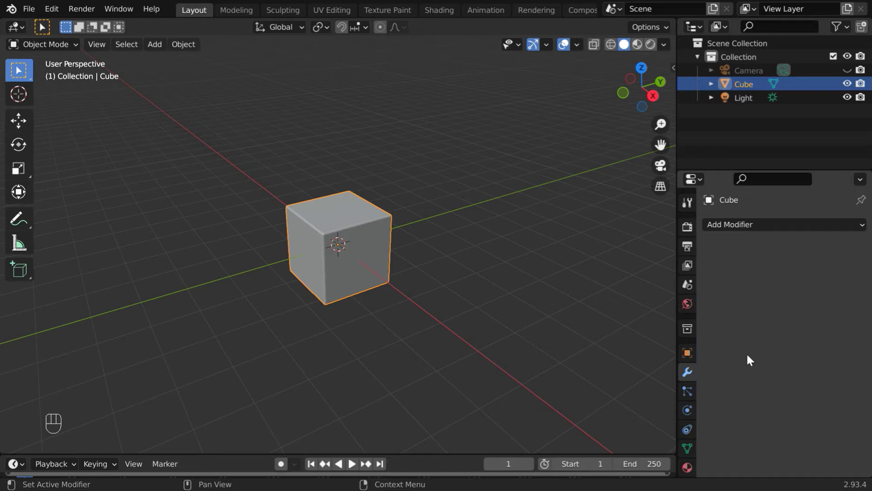
click(740, 225)
click(608, 263)
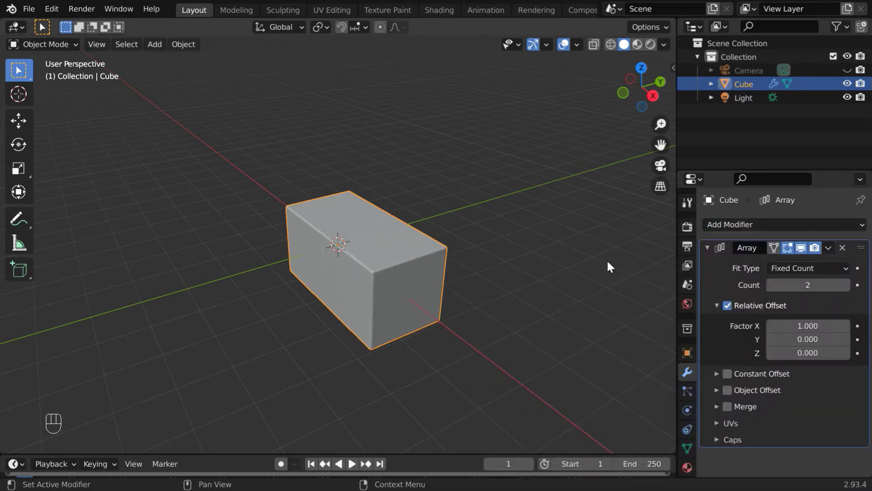
click(847, 285)
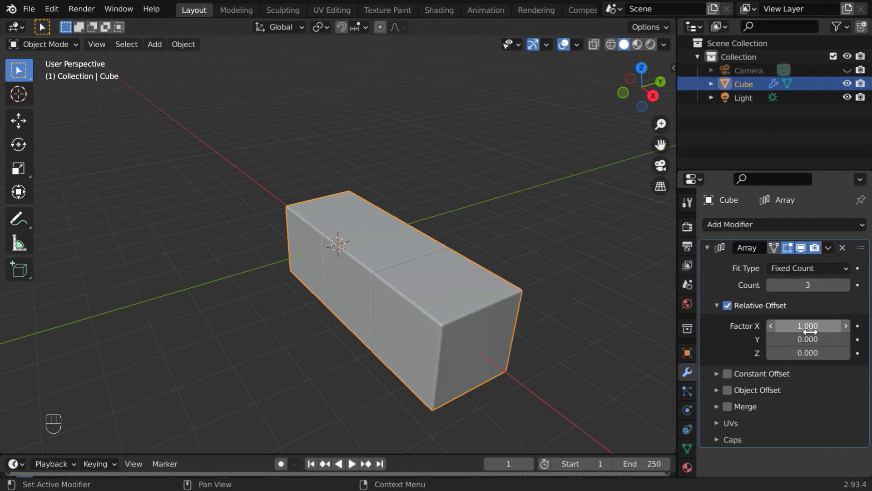
click(829, 247)
click(801, 265)
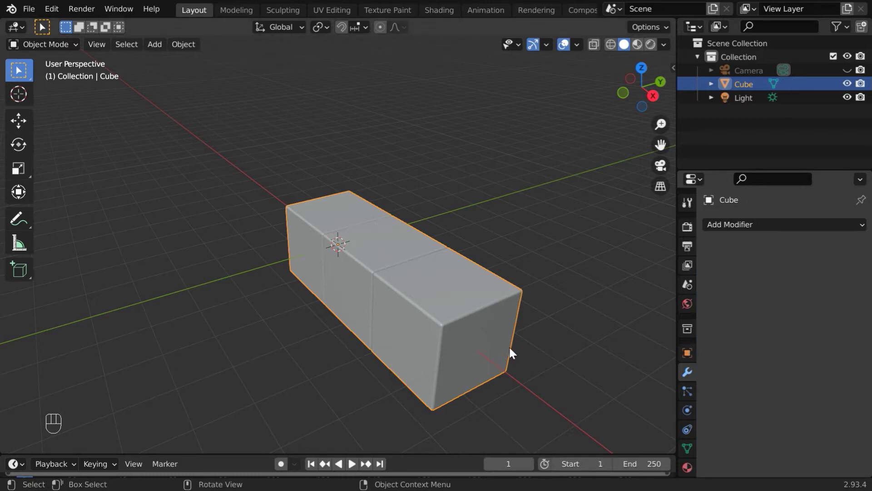
- Add and apply a second 3-count Array with relative Y offset 1, forming a 3×3 slab
click(742, 225)
click(591, 260)
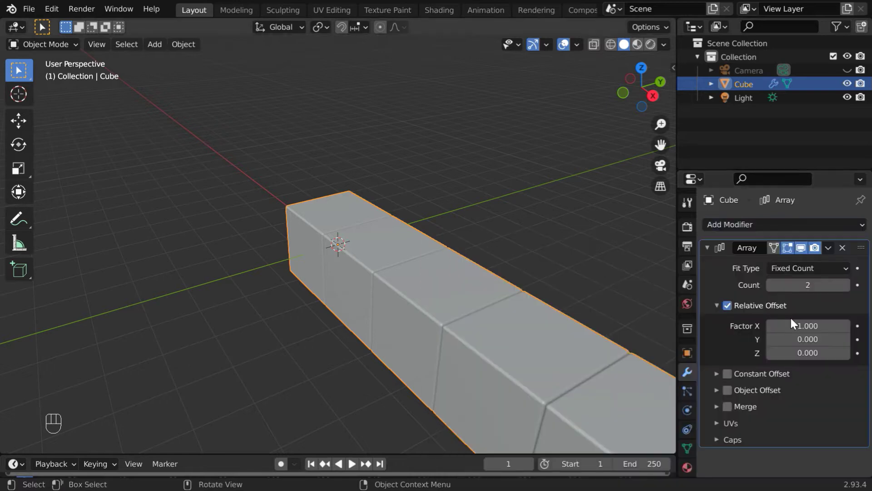
click(846, 283)
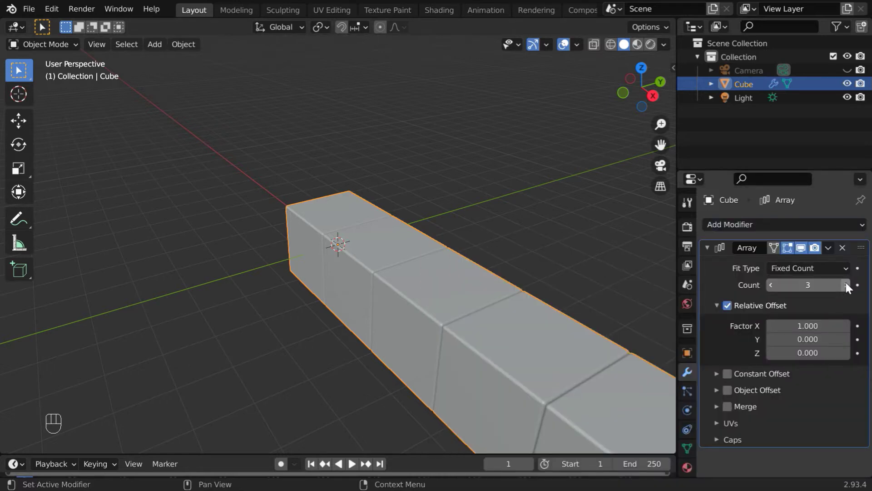
click(825, 327)
text(1.0)
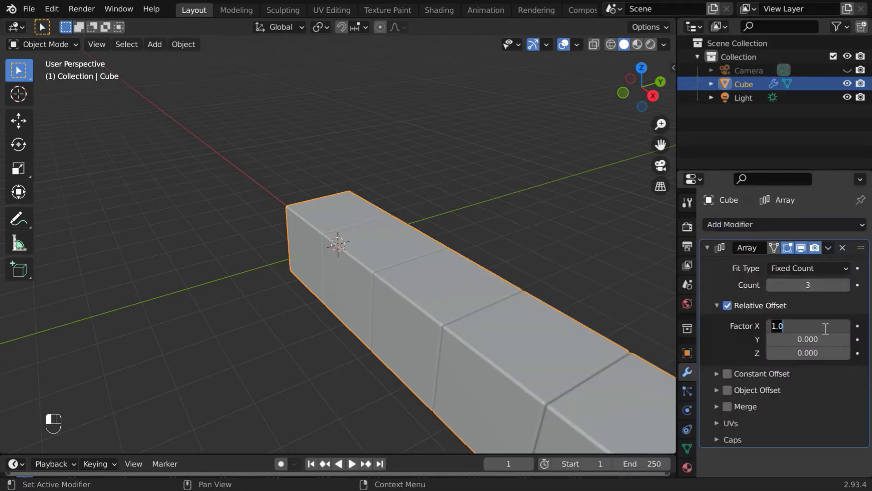
text(0)
key(Return)
click(830, 343)
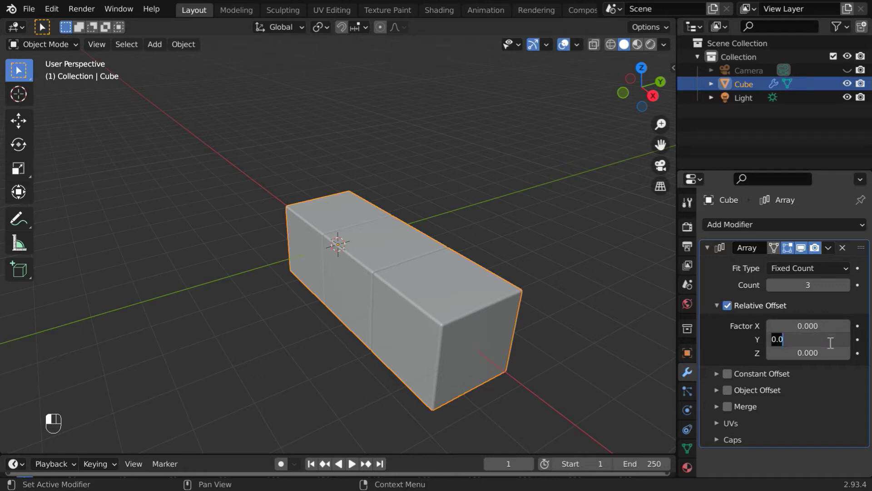
text(1)
key(Return)
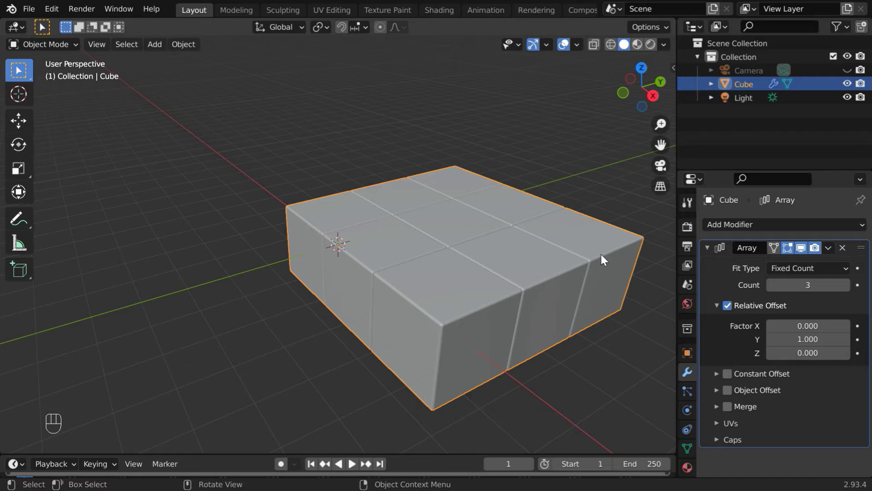
click(828, 248)
click(815, 259)
- Add and apply a third 3-count Array with X offset 0 and Z offset 1
click(745, 224)
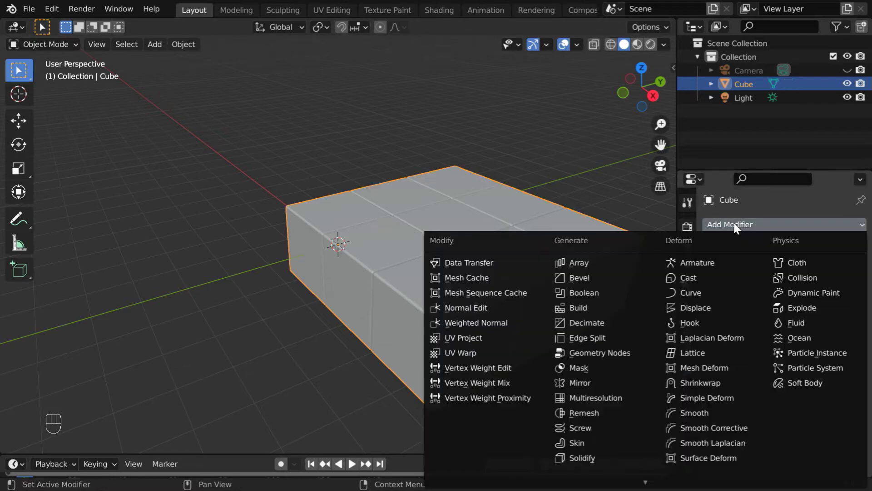
click(619, 265)
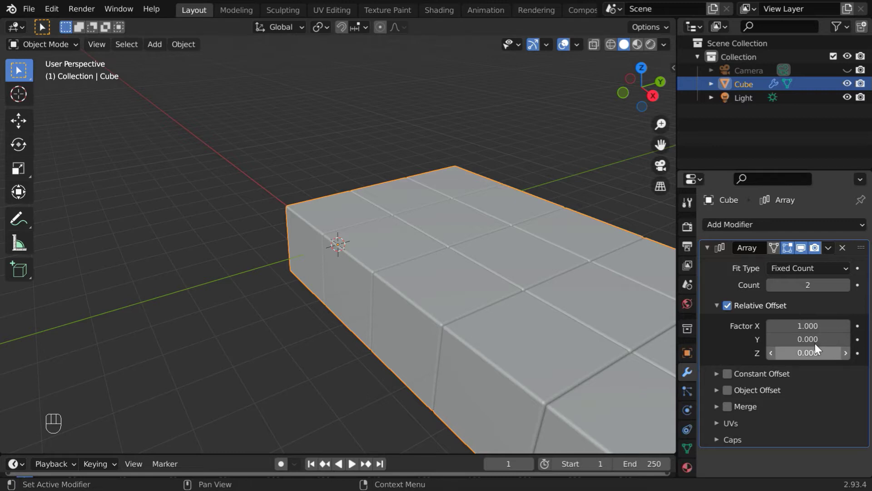
click(845, 285)
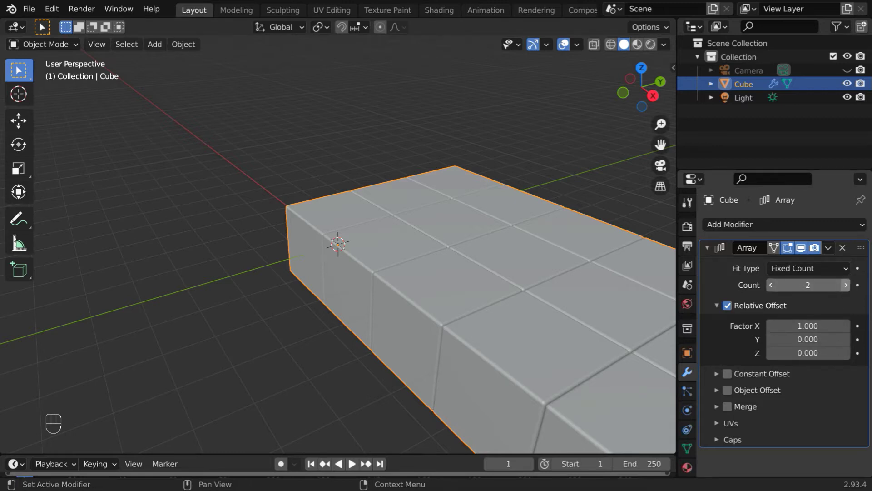
click(822, 327)
text(0)
key(Return)
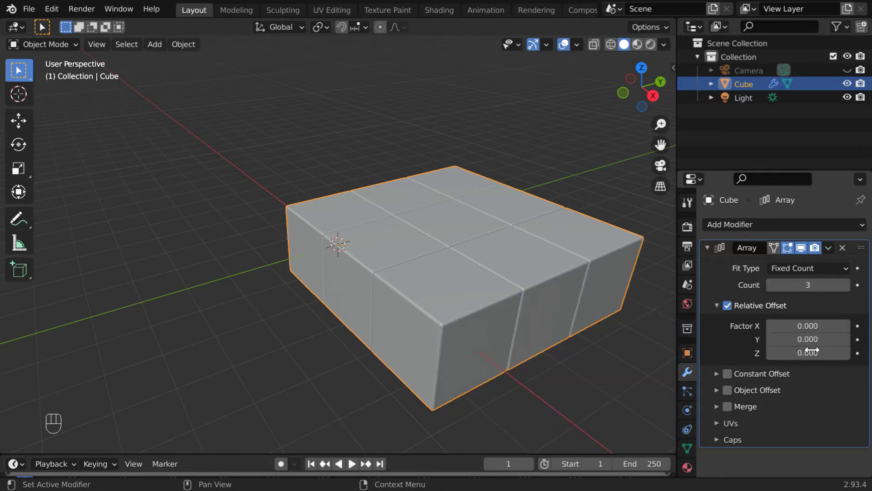
click(808, 353)
text(1)
key(Return)
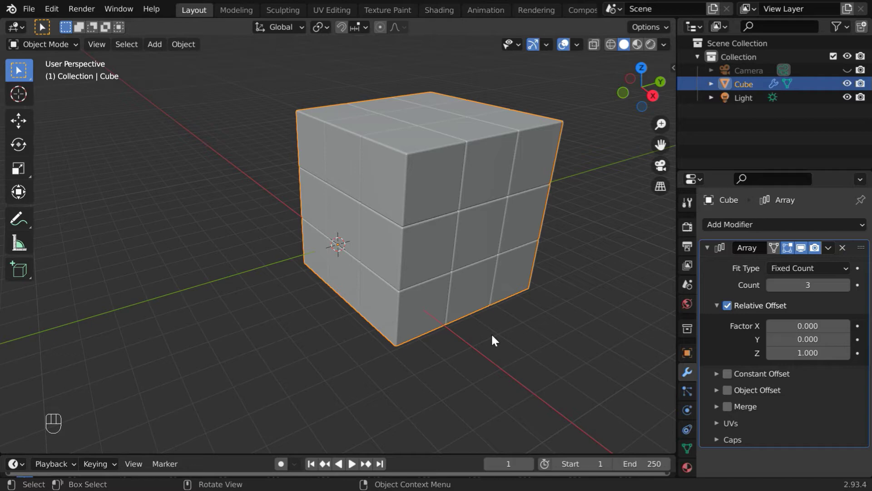
click(828, 247)
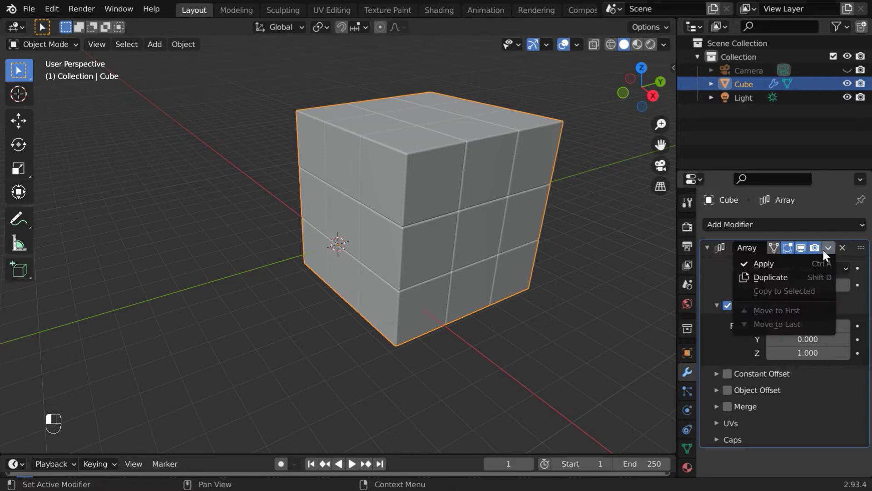
click(795, 263)
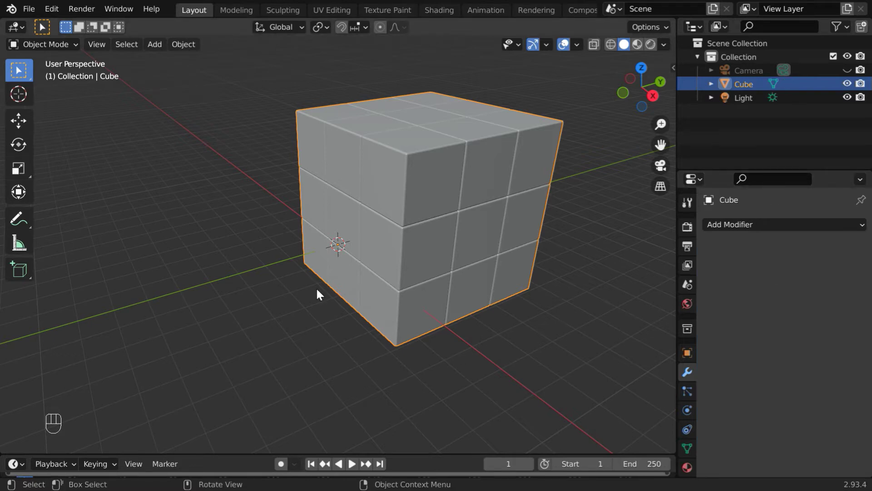
- Set the block's origin to its geometry centre
click(184, 44)
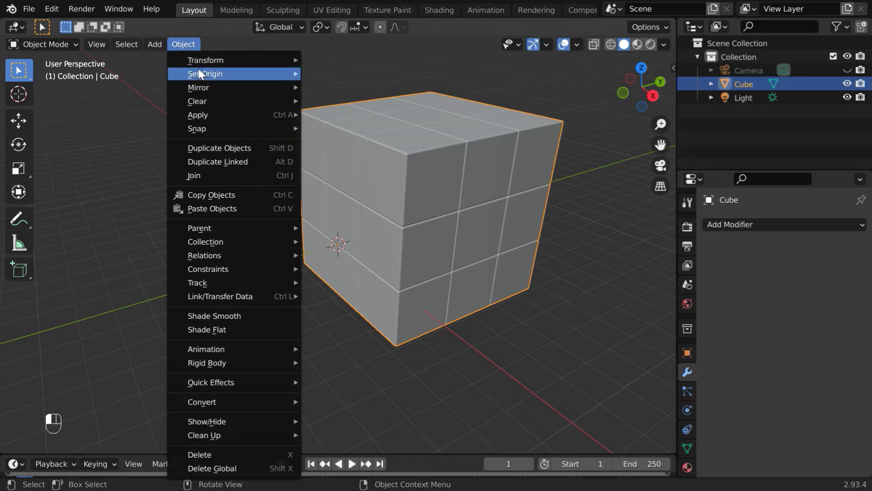
mouse_move(200, 73)
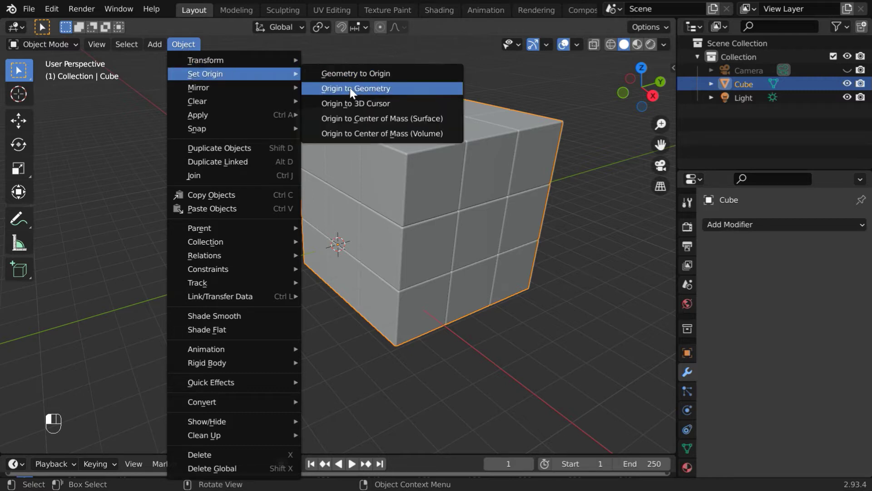
click(364, 89)
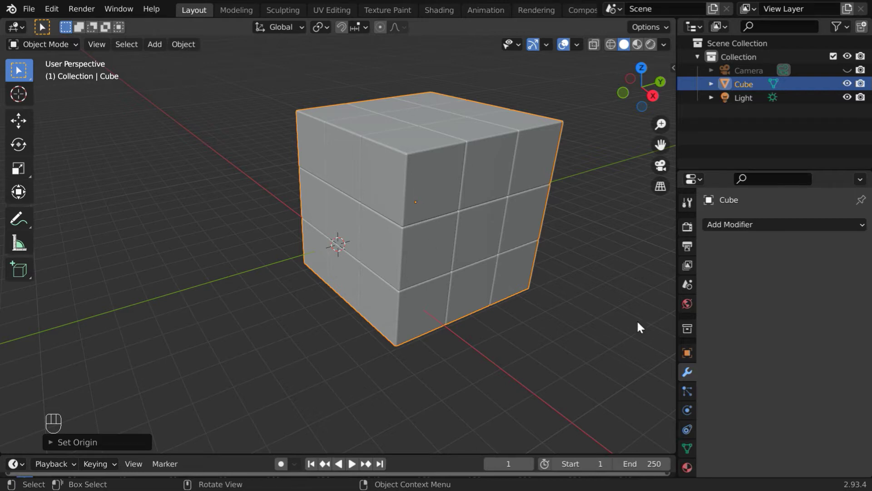
- Move the block to location 0, 0, 0 at the world origin
click(688, 353)
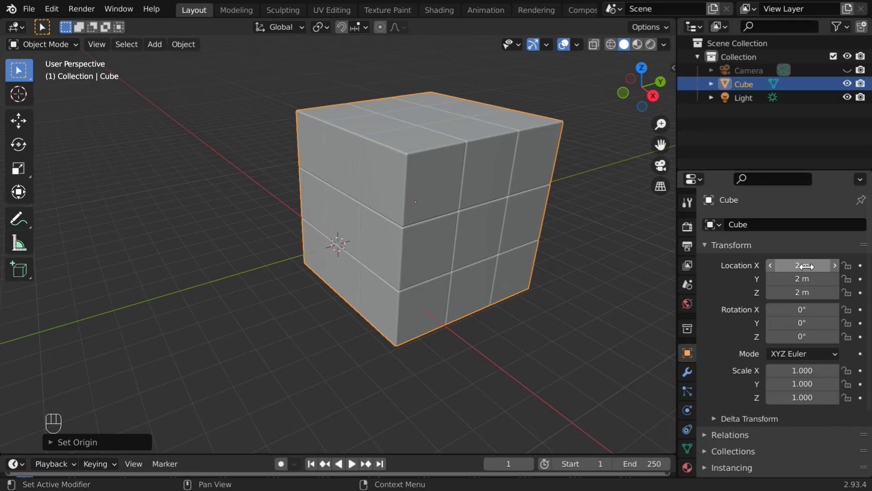
drag(805, 266, 805, 292)
text(0)
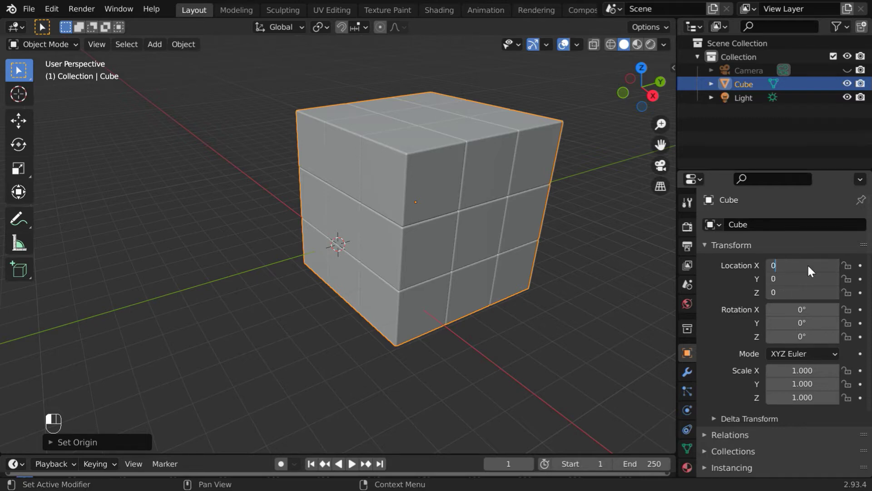
key(Return)
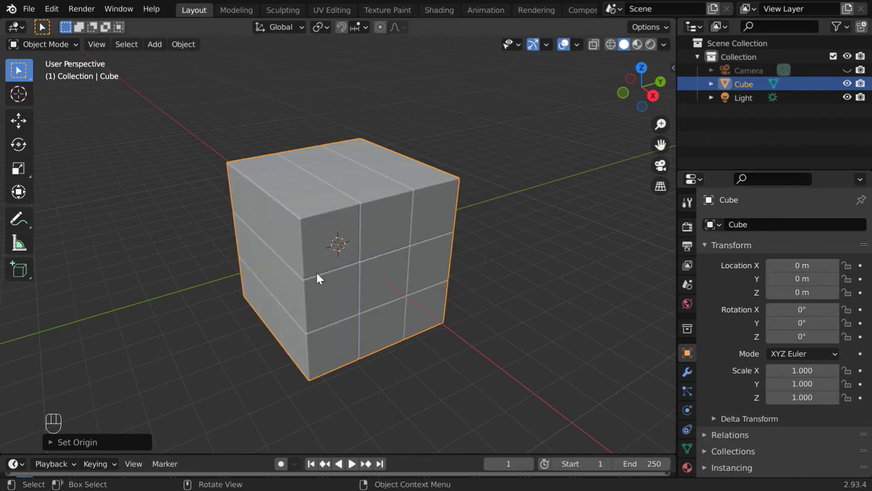
middle_drag(339, 299, 362, 293)
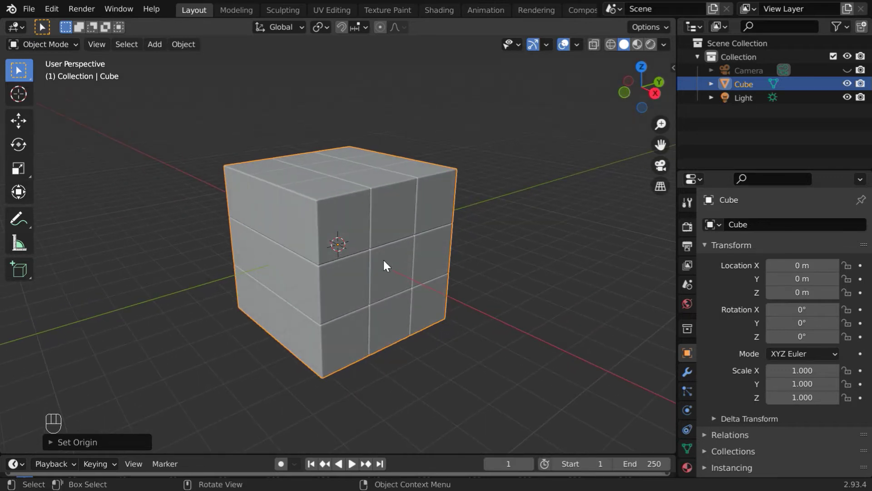
scroll(401, 262, up, 1)
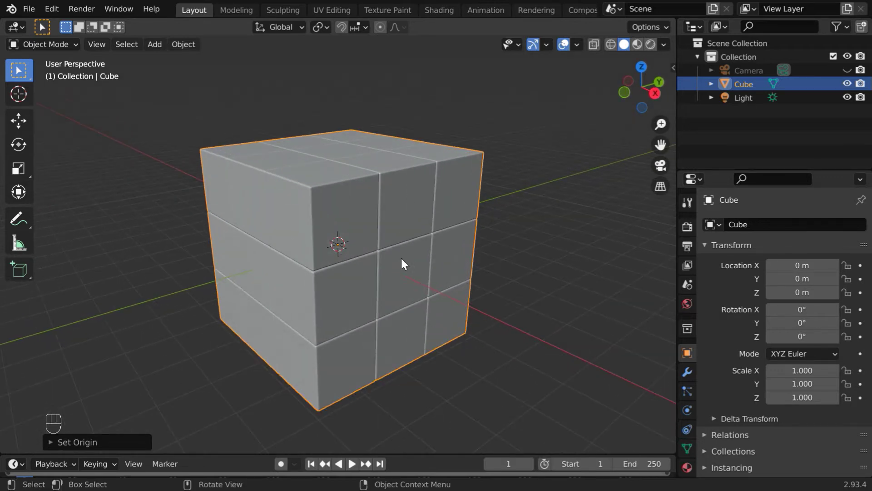
- Switch to Rendered shading with Scene World lighting turned off
click(651, 45)
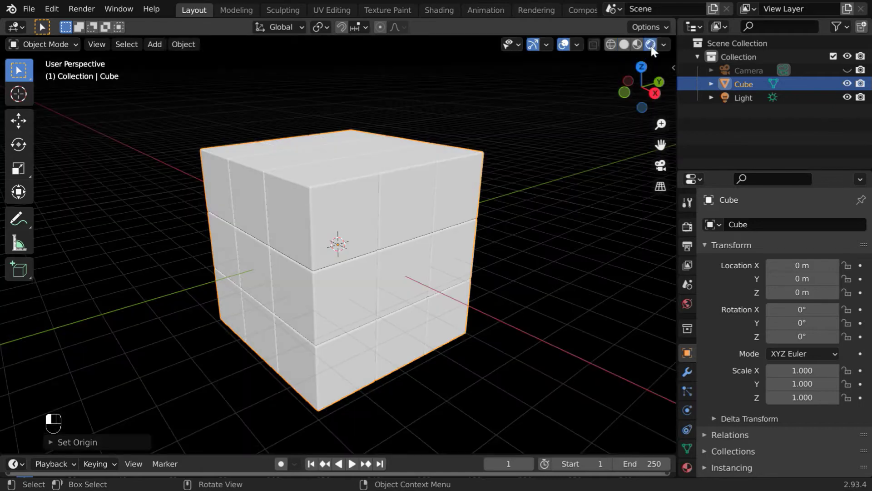
click(664, 45)
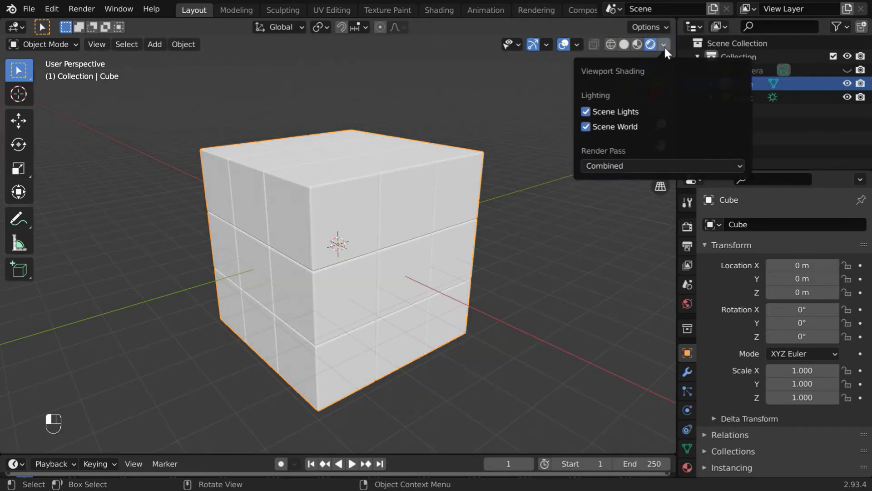
click(618, 125)
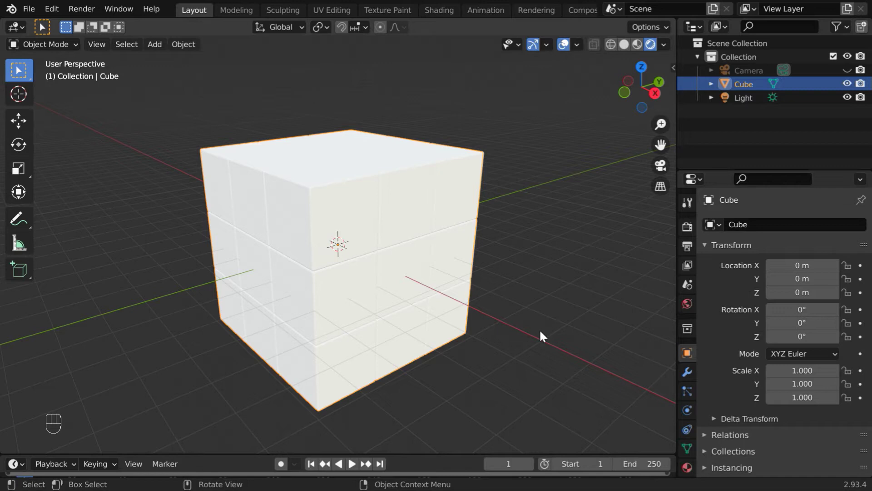
- Create a material named Gray with base colour value 0.2
click(688, 468)
scroll(814, 375, down, 4)
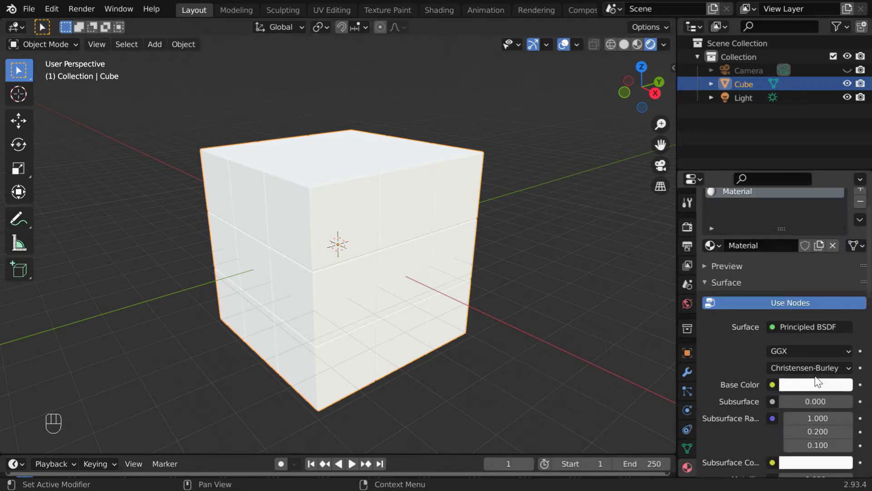
scroll(797, 404, up, 4)
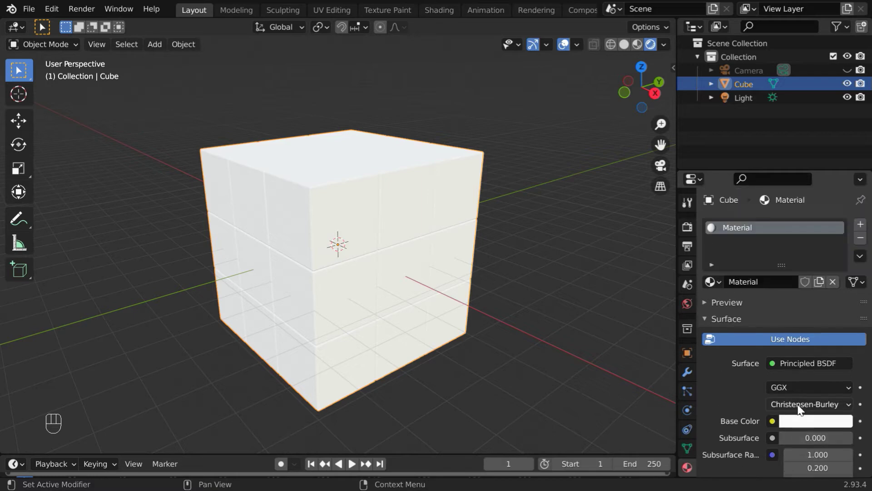
double_click(737, 230)
text(Gray)
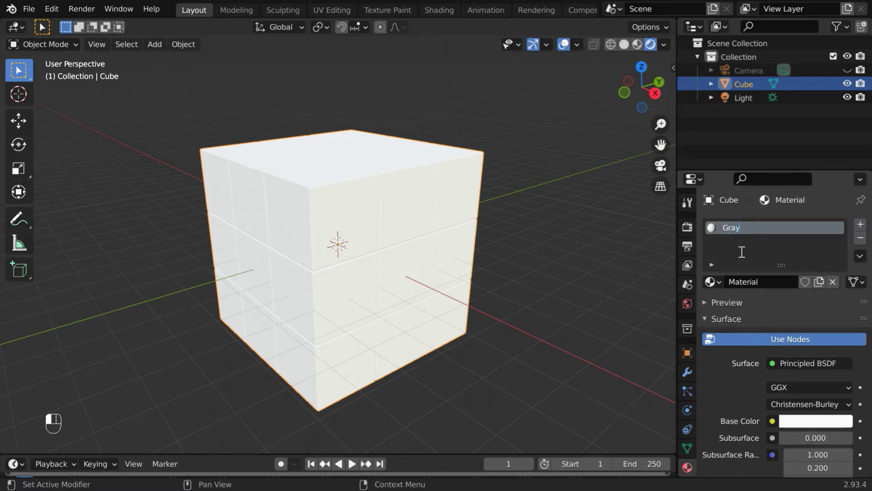
key(Return)
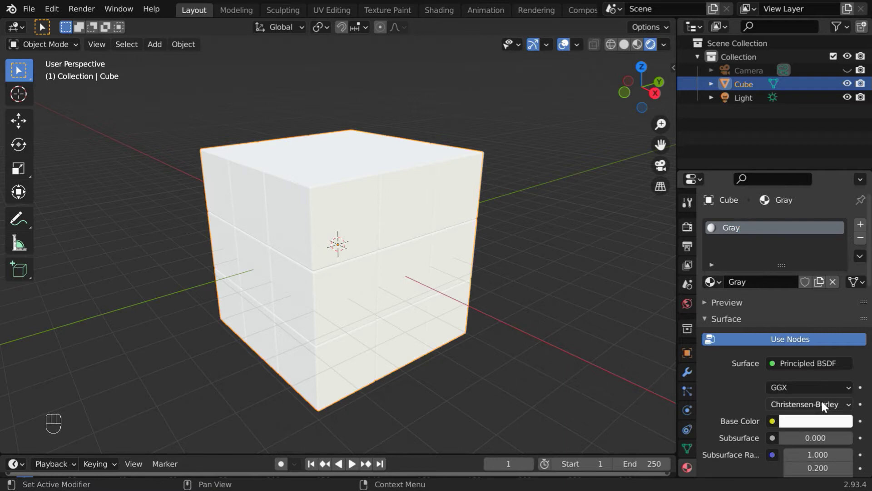
click(830, 423)
click(789, 388)
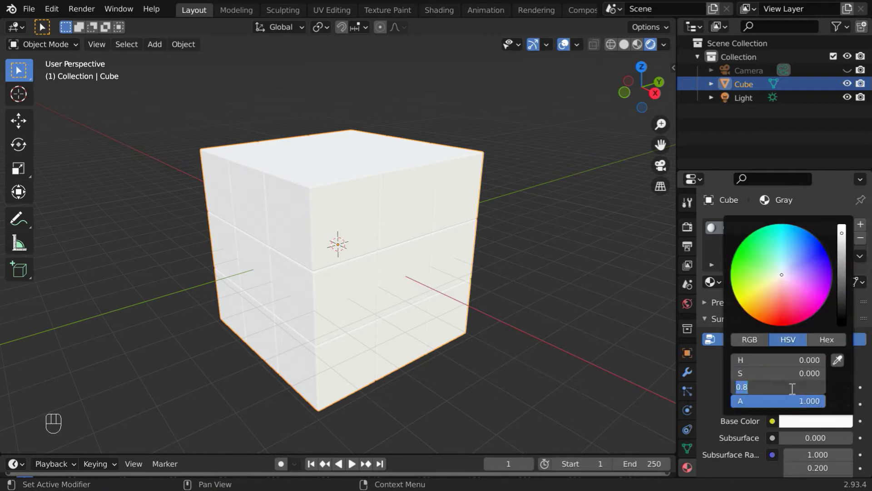
text(0.2)
key(Return)
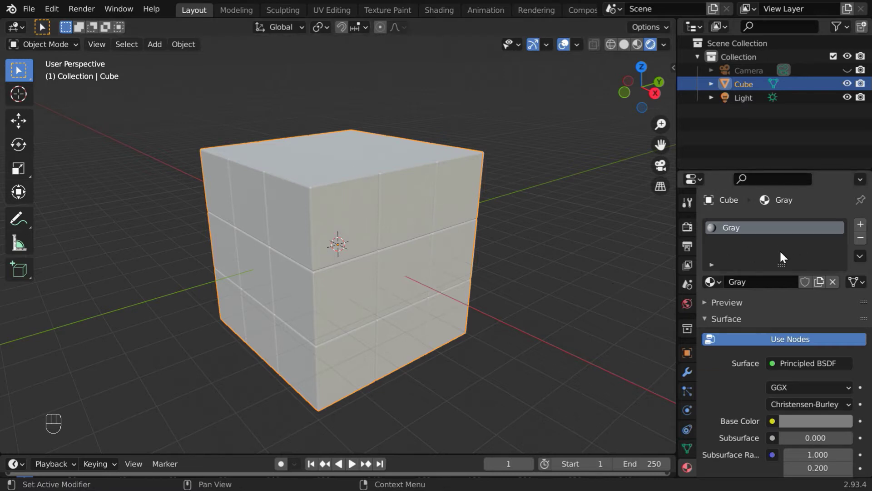
- Add a new material named Red with a fully saturated red base colour
click(860, 225)
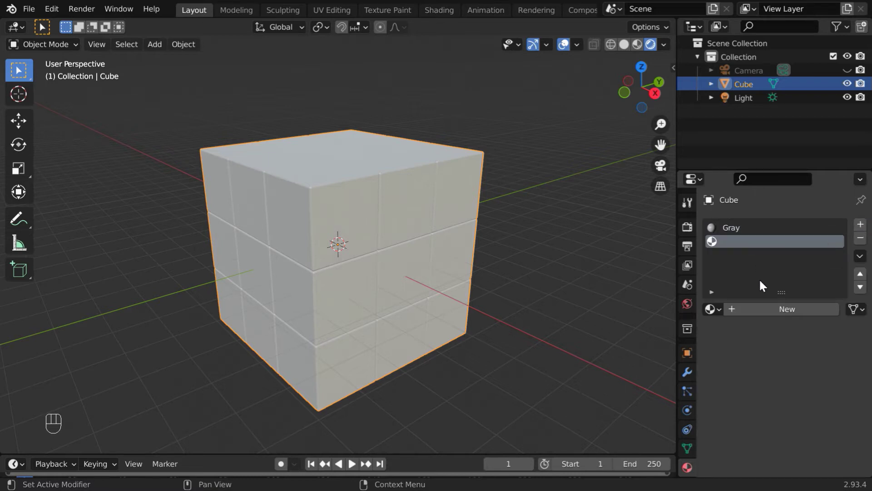
click(759, 309)
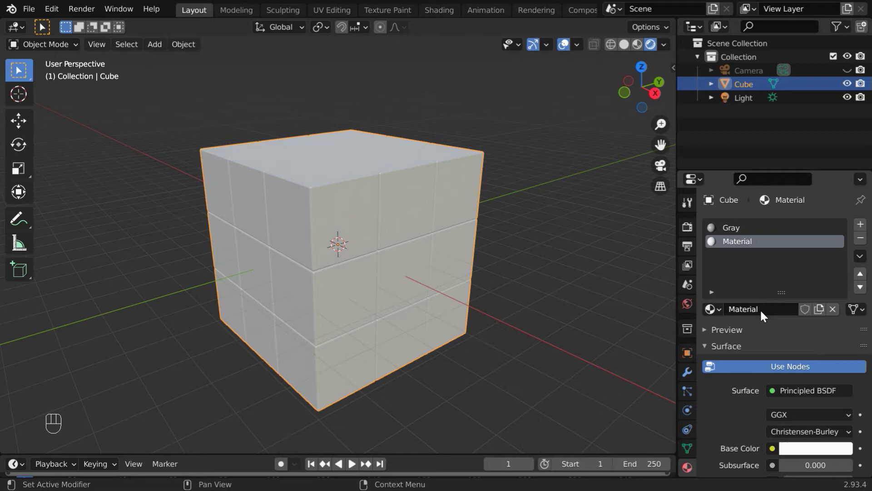
double_click(741, 241)
text(Red)
key(Return)
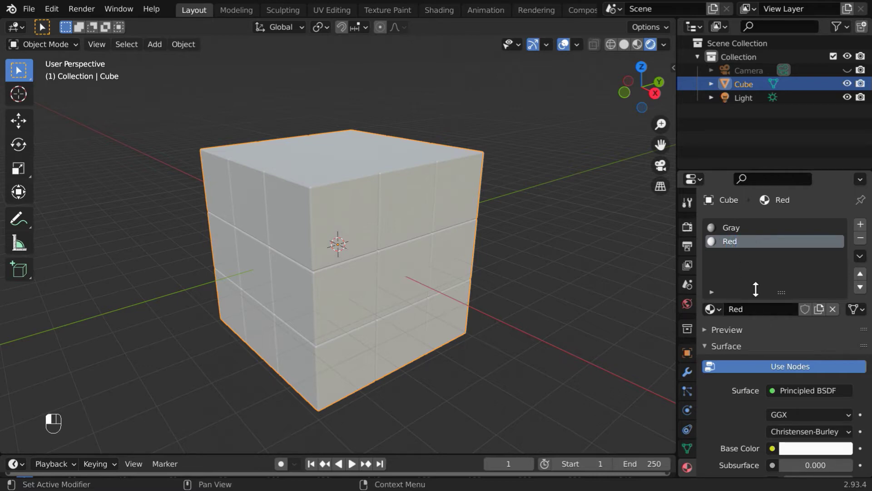
click(836, 449)
drag(781, 350, 783, 353)
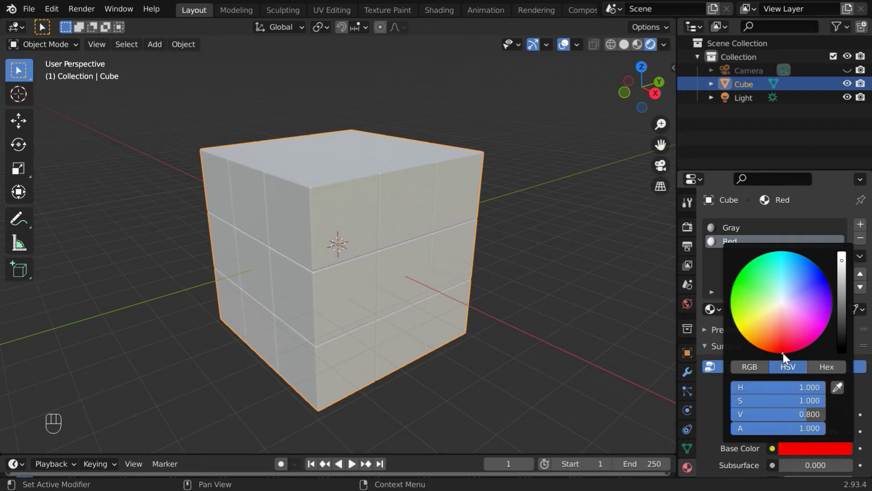
click(803, 388)
click(804, 387)
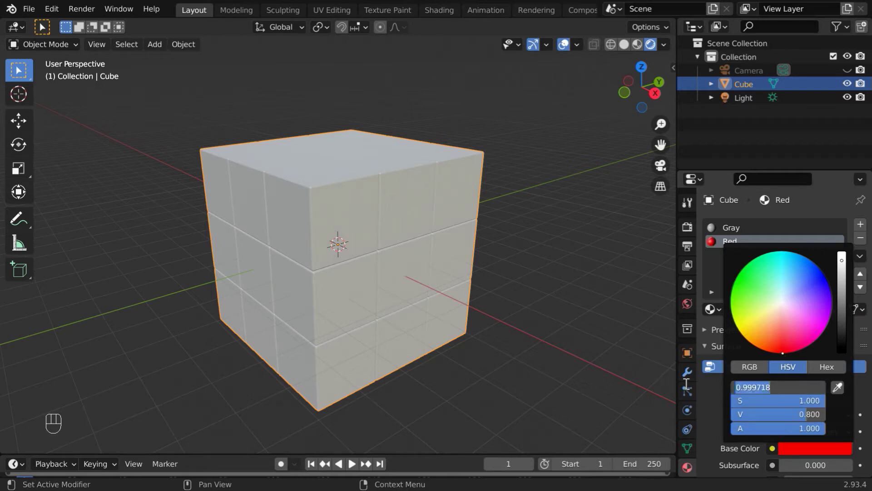
key(Return)
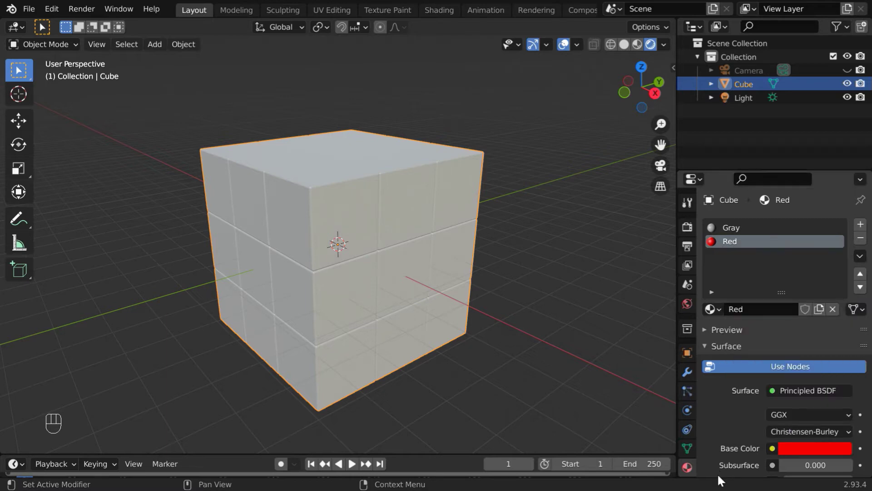
- Add three more new material slots for Yellow, Green and Blue
click(860, 224)
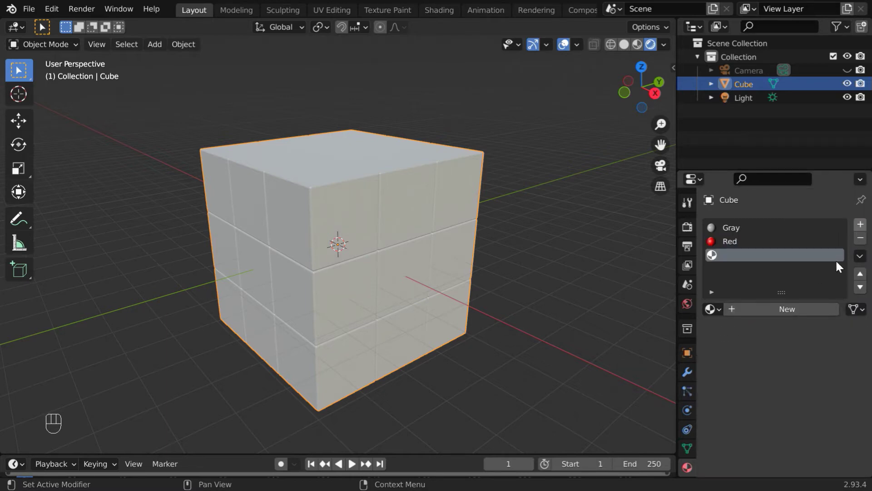
click(773, 308)
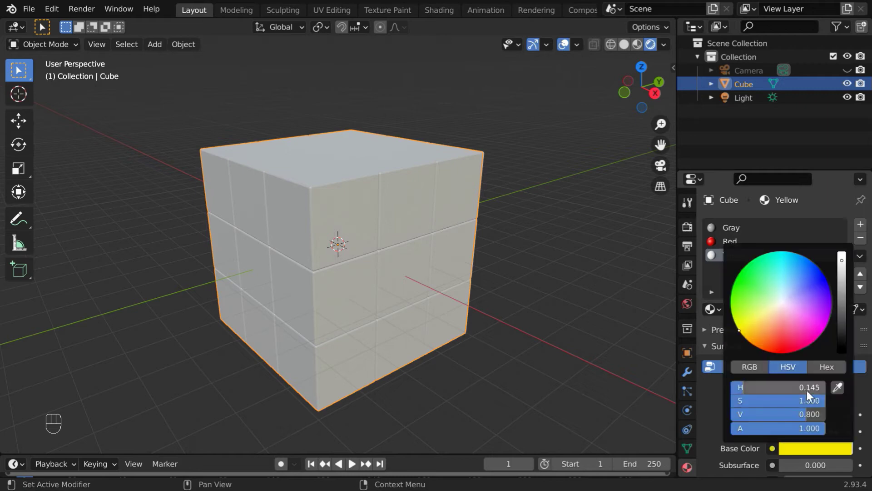
click(861, 224)
click(787, 306)
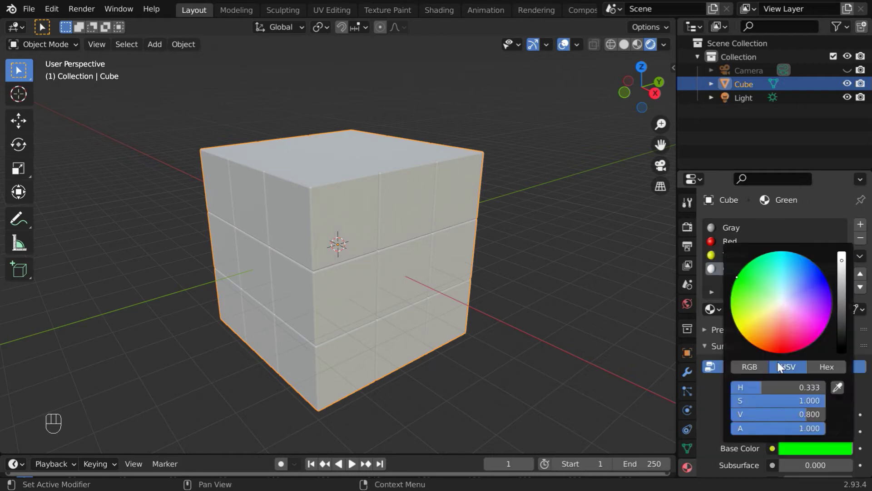
click(861, 224)
click(773, 307)
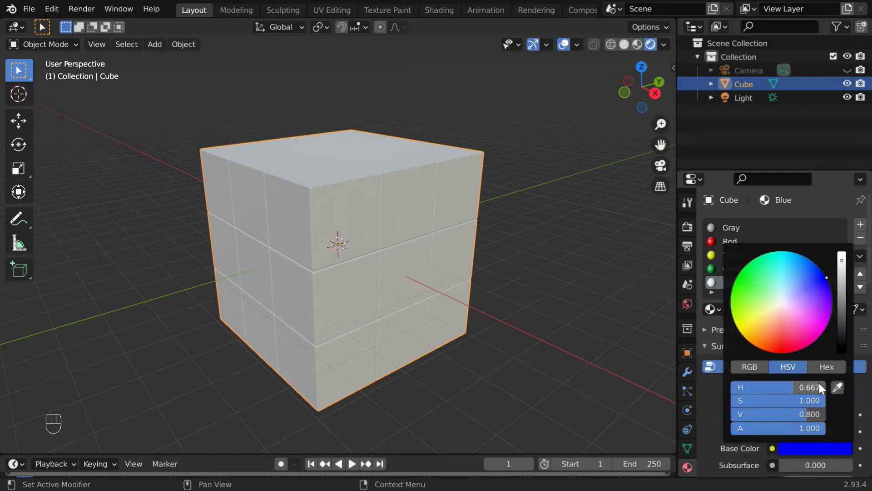
- Add a material slot for Purple and set its hue
click(860, 224)
click(773, 307)
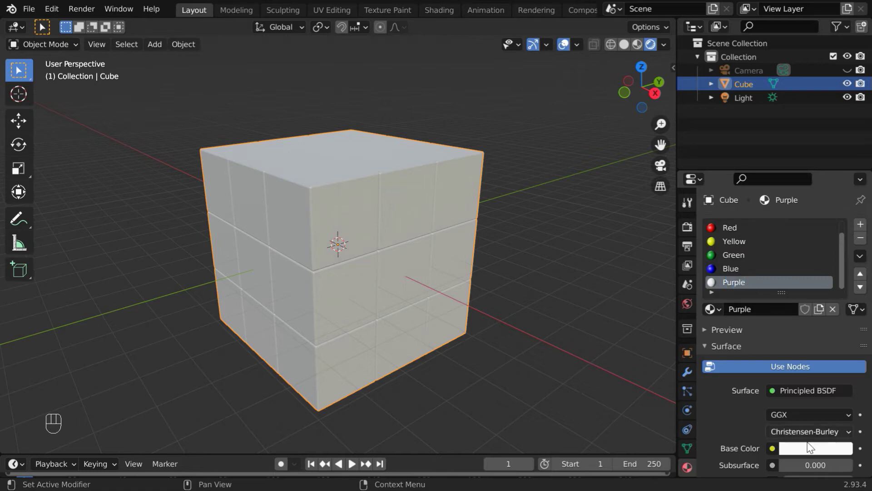
click(815, 449)
double_click(809, 386)
key(Return)
- Add a final new material slot for Orange
click(861, 224)
click(769, 307)
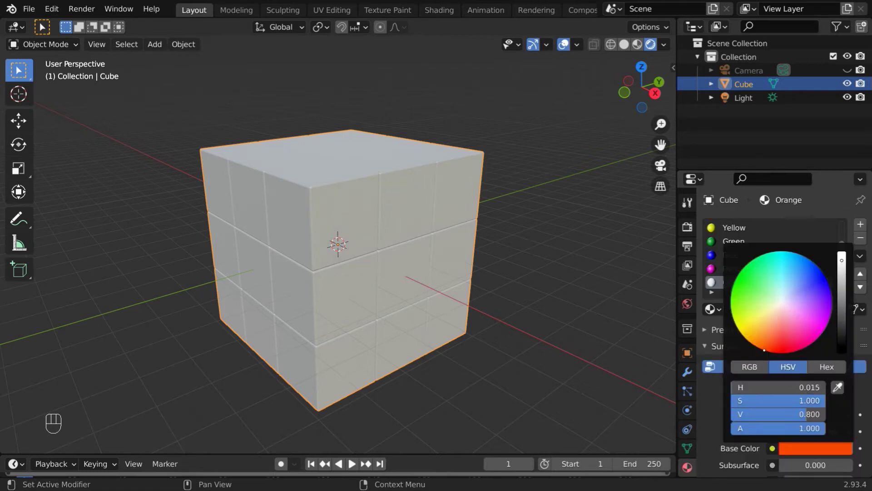
scroll(773, 236, up, 2)
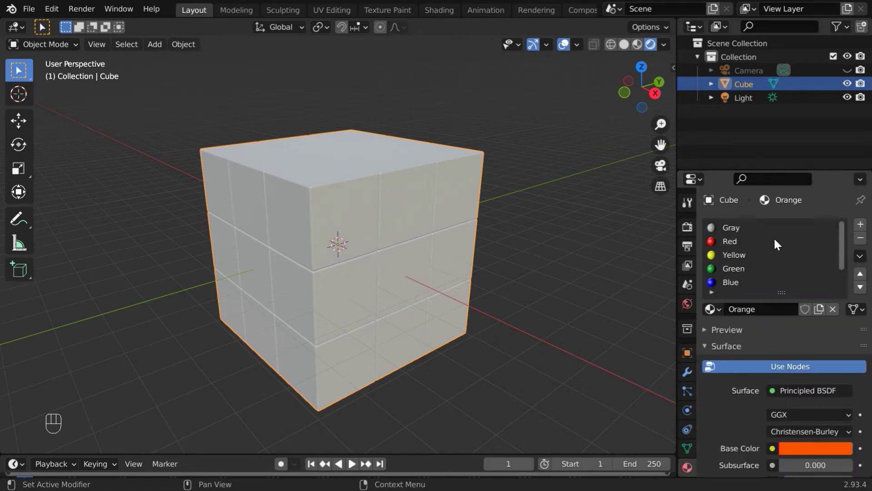
scroll(773, 228, down, 1)
scroll(773, 237, up, 1)
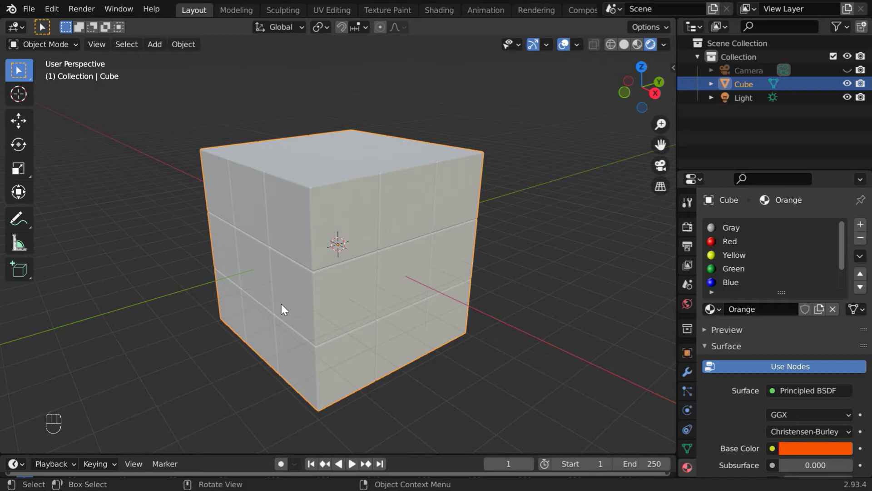
- Enter Edit Mode, select all faces, and choose the Gray material slot for them
click(50, 43)
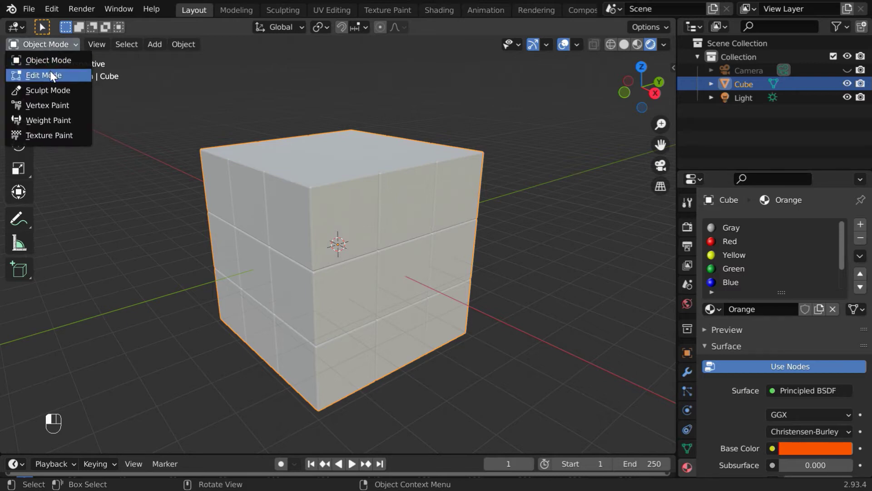
click(50, 71)
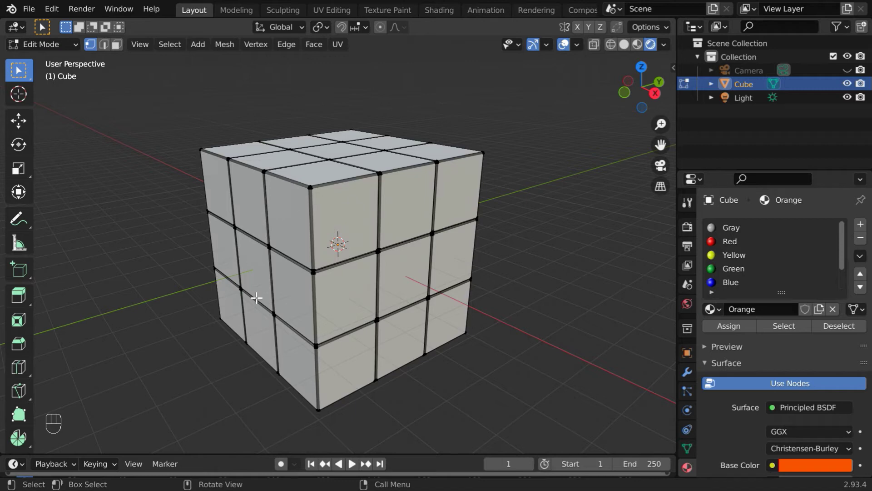
click(117, 44)
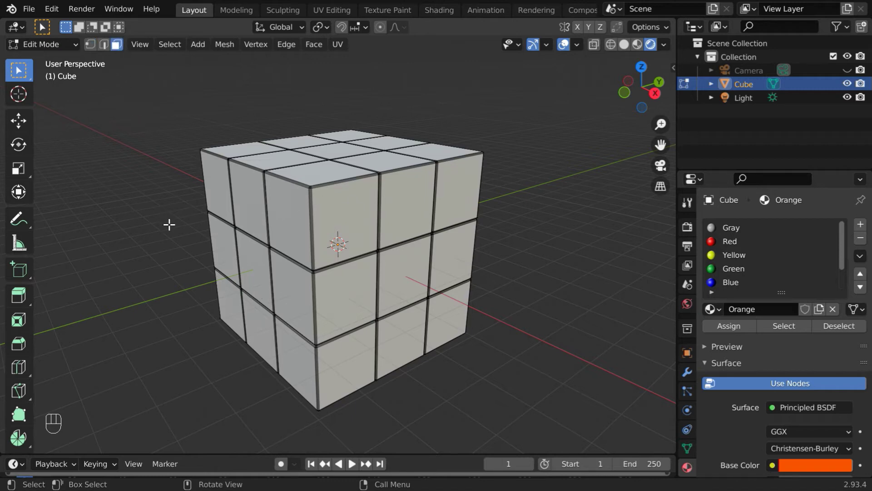
key(a)
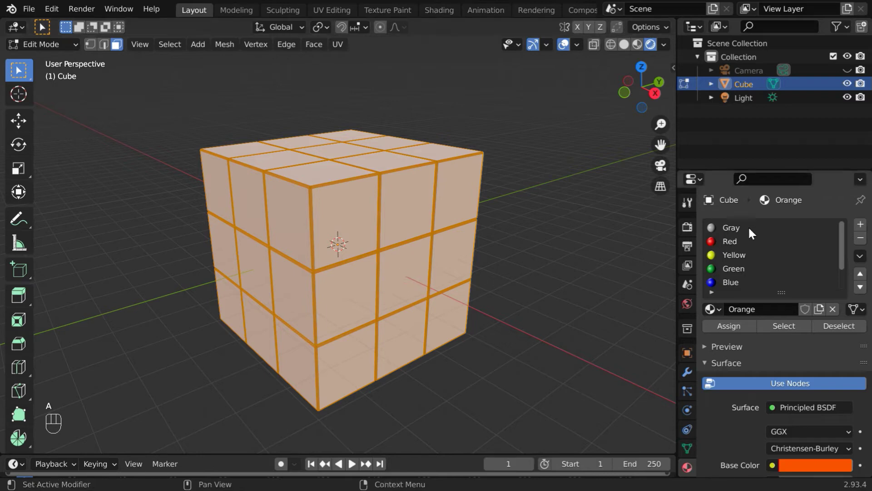
click(734, 227)
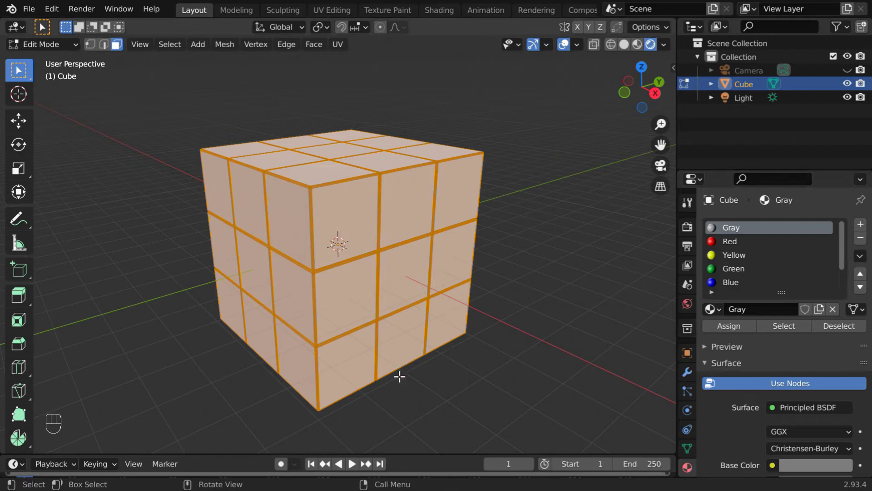
click(400, 375)
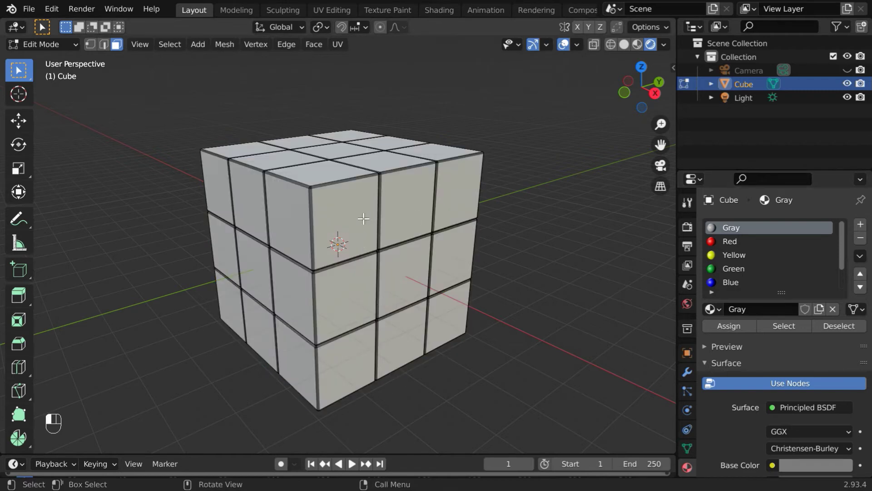
- Select the nine front faces and assign them the Red material
click(363, 218)
shift+click(405, 213)
shift+click(458, 202)
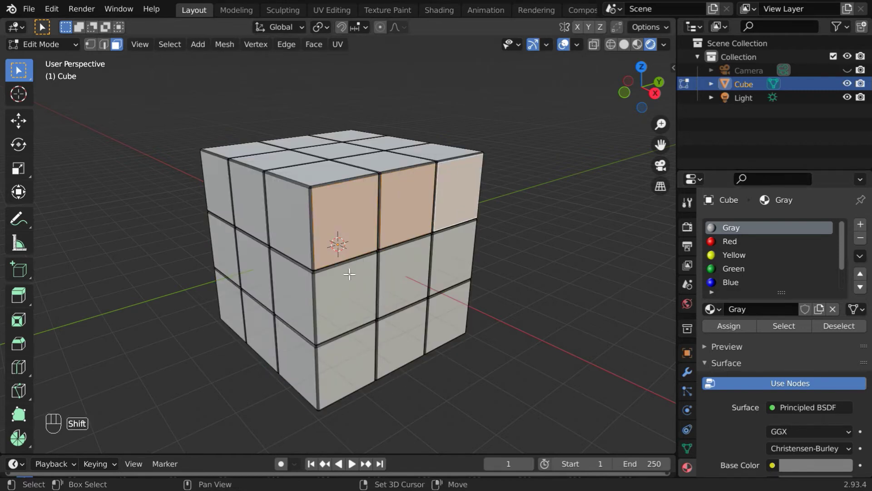
shift+click(350, 274)
shift+click(430, 260)
shift+click(444, 253)
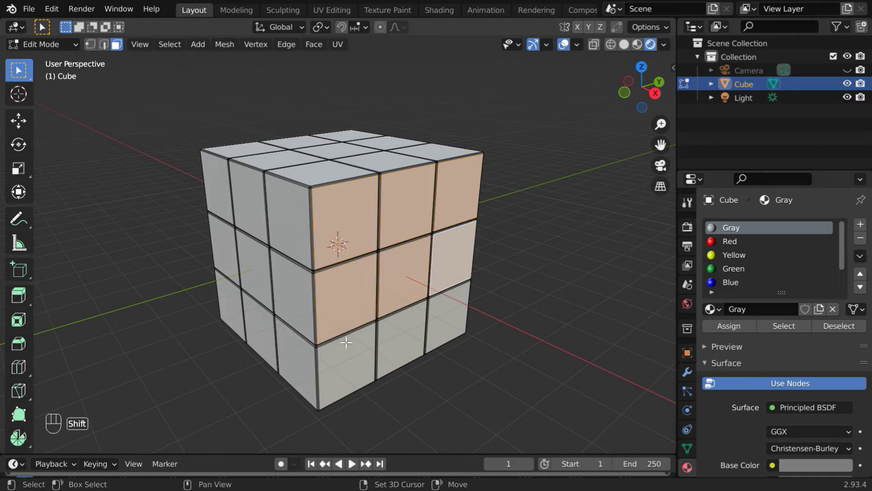
shift+click(348, 343)
shift+click(408, 328)
shift+click(447, 310)
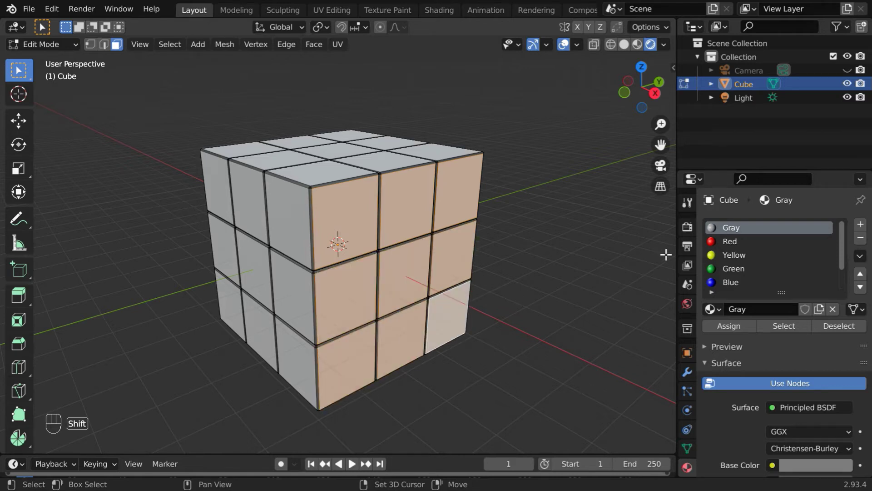
click(727, 242)
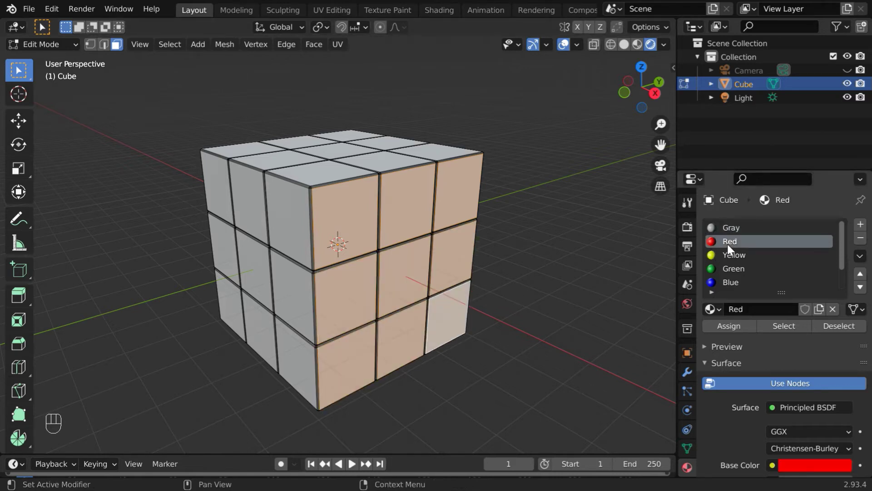
click(729, 326)
- Colour the next side's faces with the Yellow material
middle_drag(273, 360, 336, 357)
click(259, 210)
shift+click(323, 214)
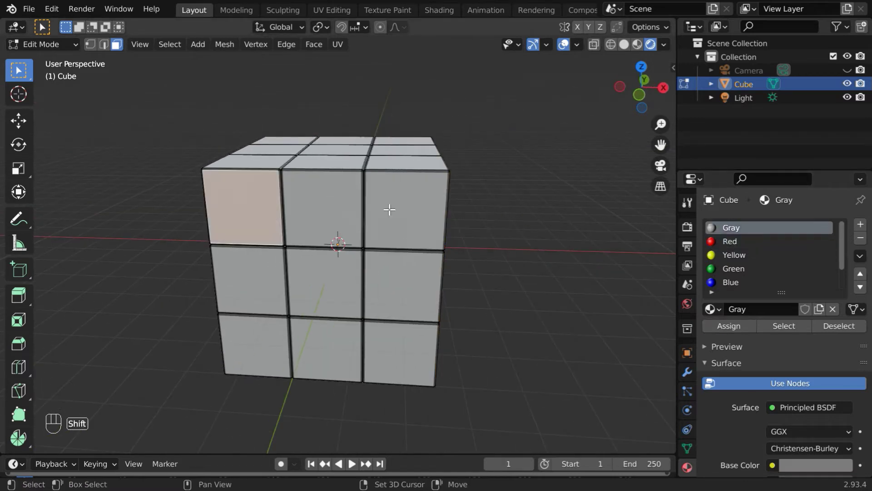
shift+click(409, 210)
shift+click(265, 267)
shift+click(325, 282)
shift+click(403, 285)
shift+click(403, 355)
click(734, 255)
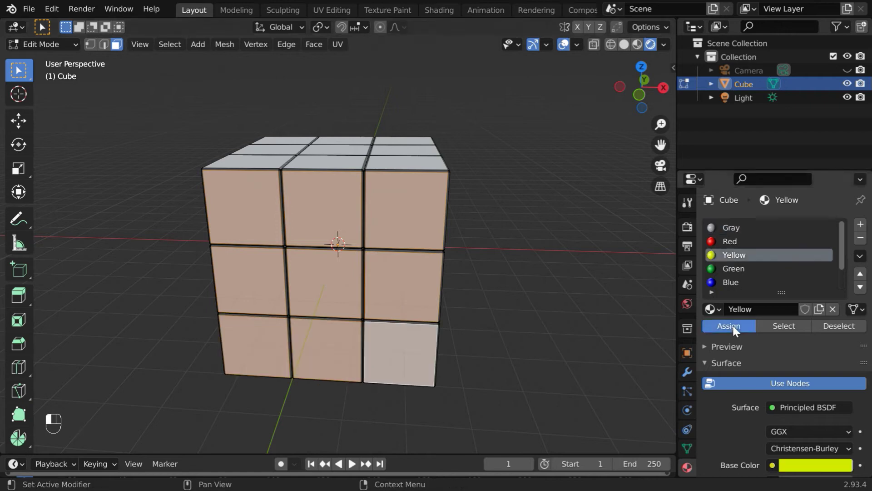
click(729, 325)
- Colour the following side's faces with the Purple material
middle_drag(291, 227, 237, 225)
click(237, 225)
shift+click(404, 214)
shift+click(302, 301)
shift+click(383, 304)
shift+click(395, 390)
scroll(727, 267, down, 2)
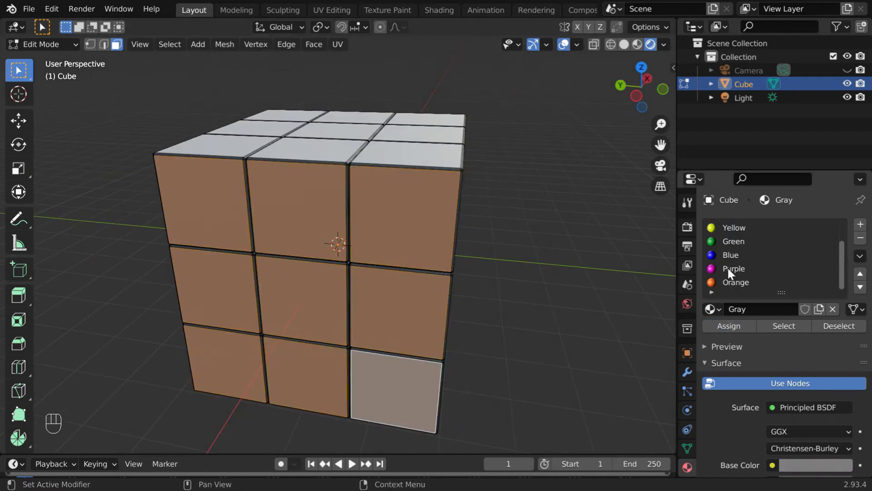
click(733, 269)
click(730, 326)
- Colour the next side's faces with the Green material
middle_drag(69, 327, 185, 194)
click(185, 195)
shift+click(263, 204)
shift+click(350, 204)
shift+click(279, 370)
shift+click(353, 382)
scroll(352, 382, down, 1)
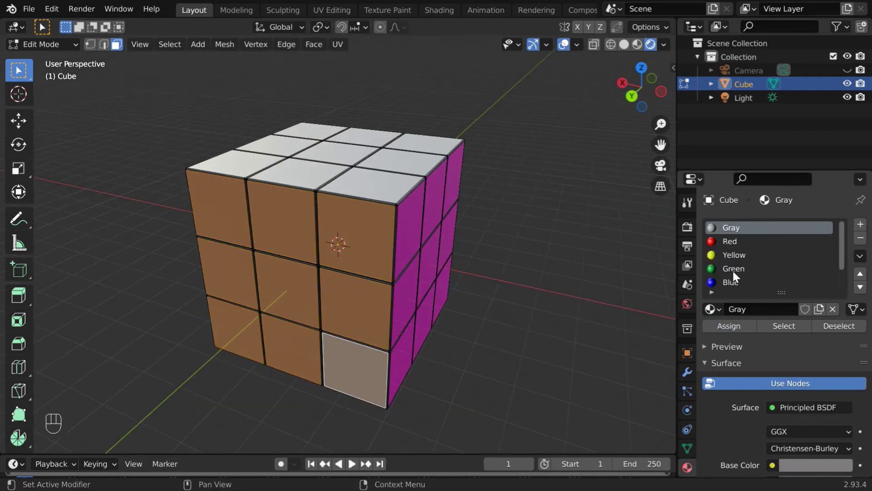
click(734, 268)
click(213, 169)
- Colour the top faces with the Blue material
shift+click(335, 169)
shift+click(382, 137)
shift+click(399, 182)
click(730, 282)
click(729, 326)
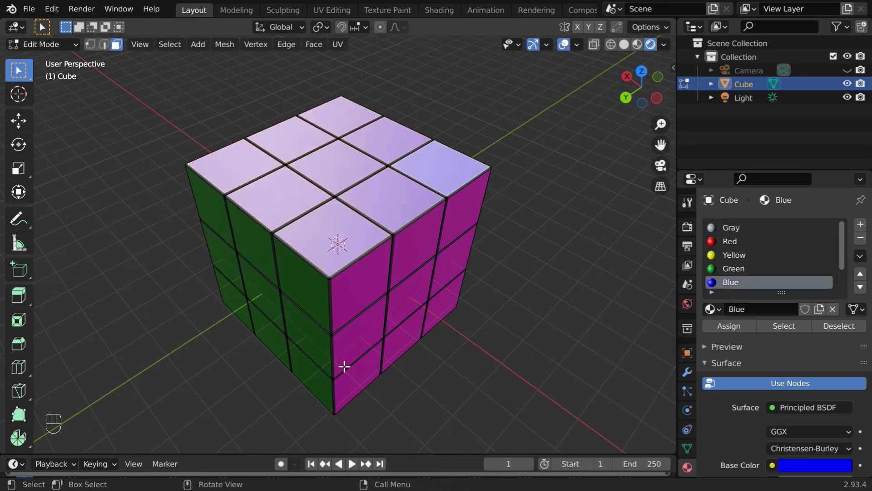
- Colour the underside faces Orange, then check all the colours from around the cube
middle_drag(343, 363, 230, 286)
click(230, 287)
shift+click(372, 218)
shift+click(306, 318)
shift+click(345, 386)
scroll(727, 266, down, 2)
click(735, 282)
click(729, 326)
middle_drag(355, 227, 291, 372)
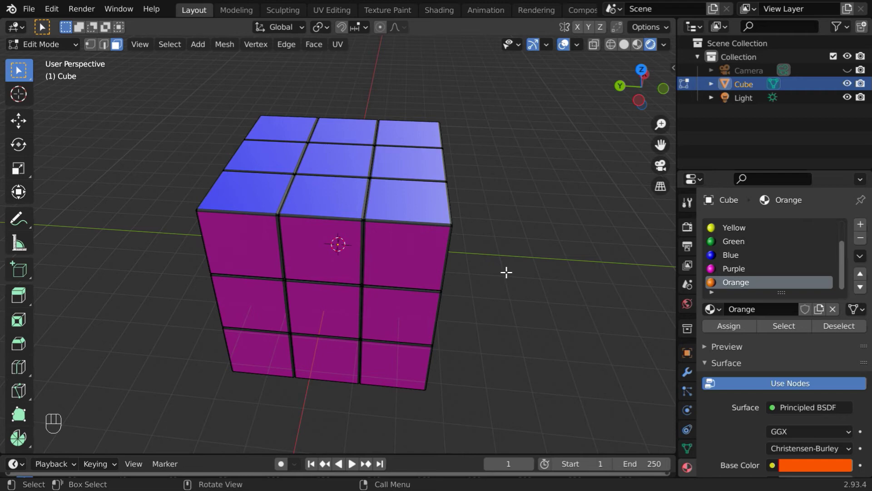
middle_drag(507, 272, 303, 267)
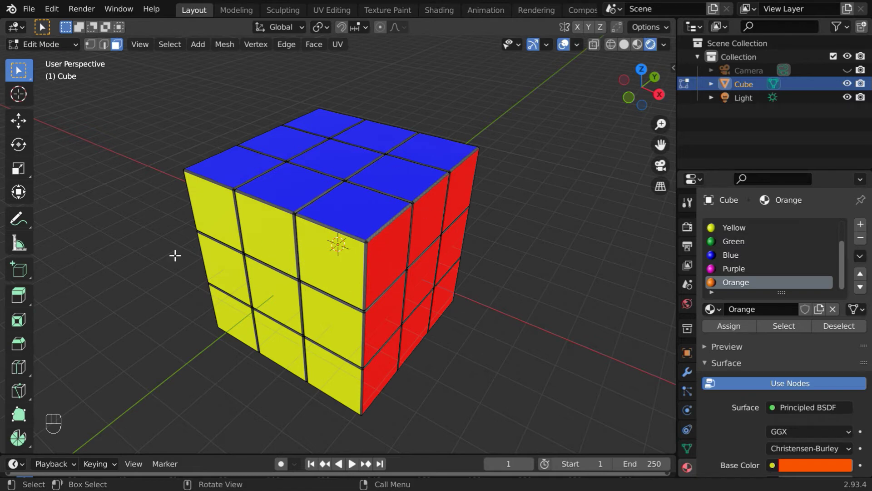
- Select all faces and separate by loose parts into 27 cubelets, Cube to Cube.026
key(a)
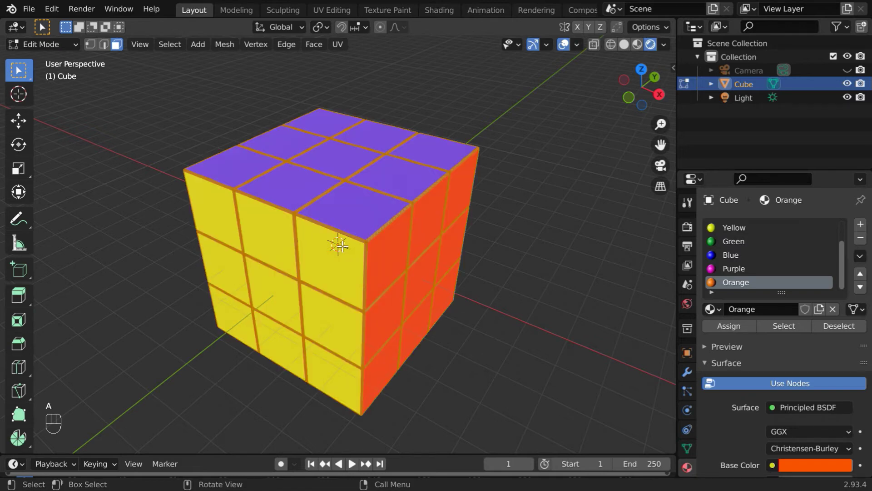
click(225, 44)
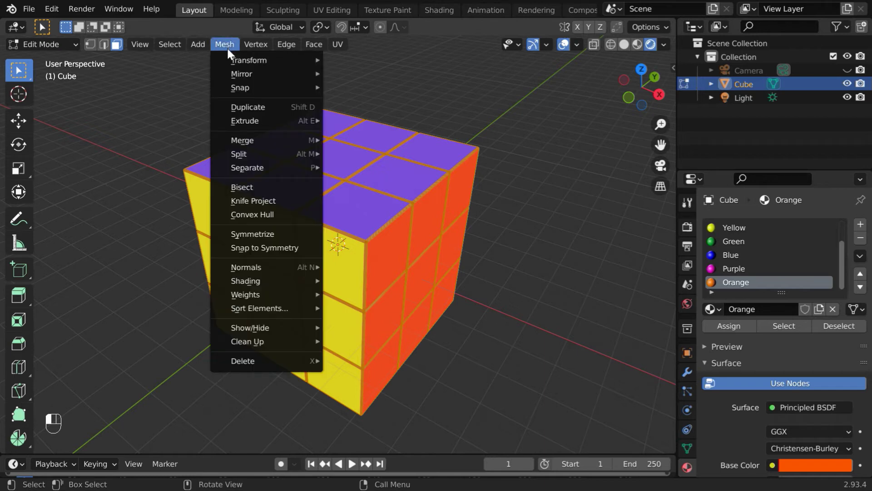
mouse_move(256, 167)
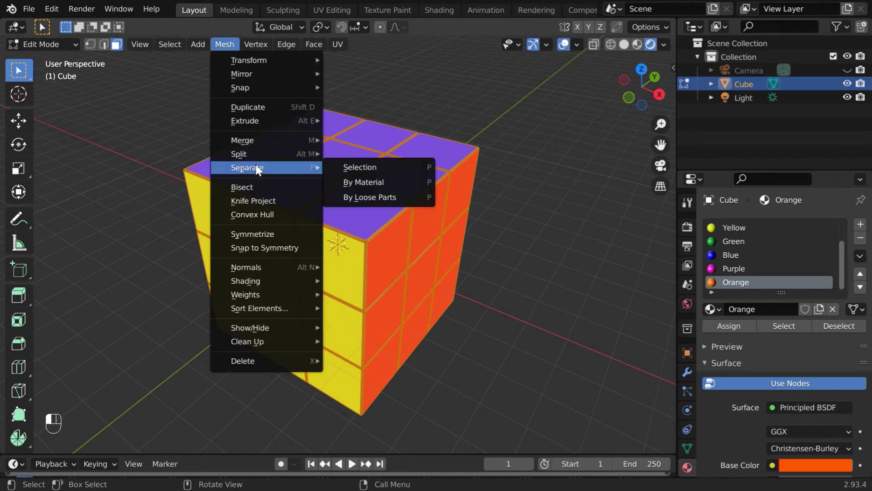
click(401, 197)
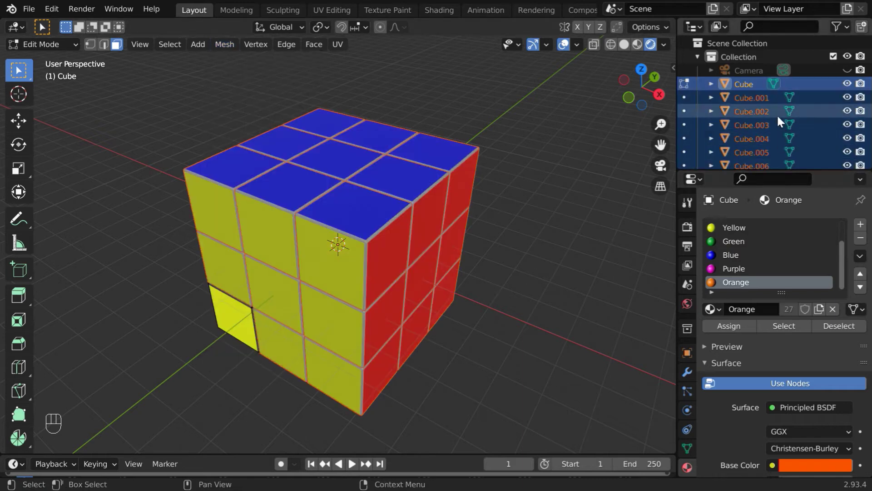
scroll(776, 113, down, 10)
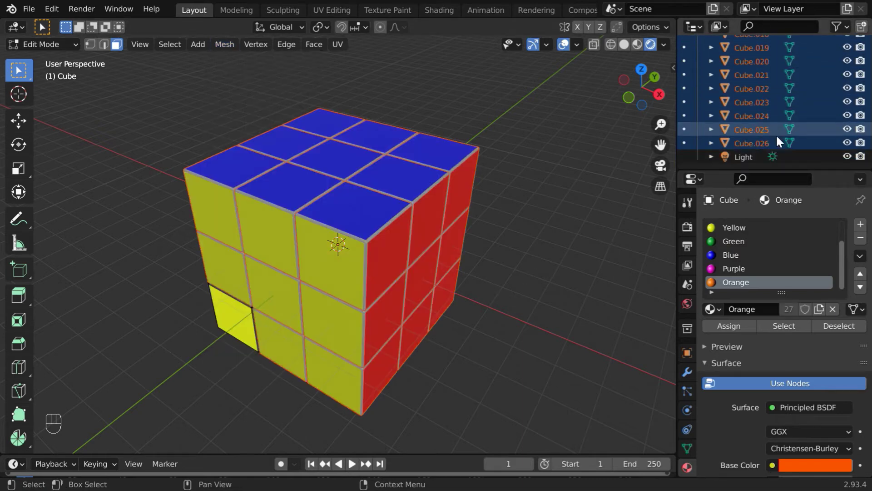
scroll(774, 138, up, 10)
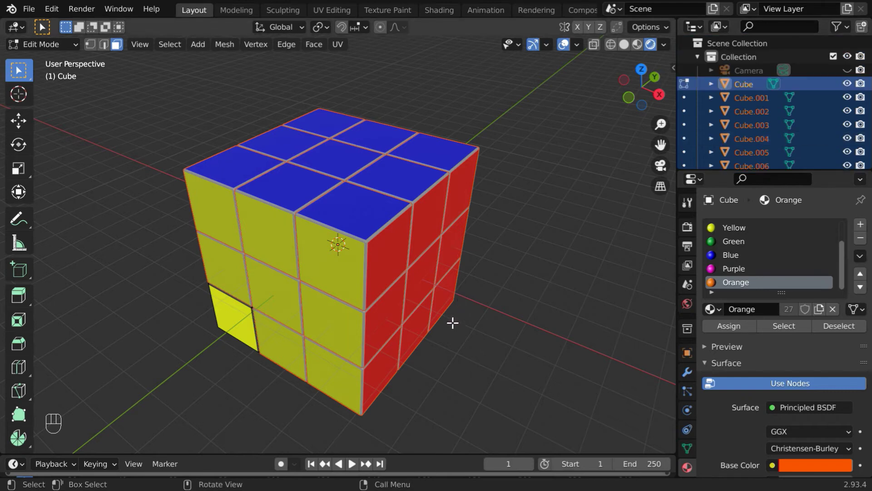
- Switch to Object Mode and set every cubelet's origin to the 3D cursor
click(49, 45)
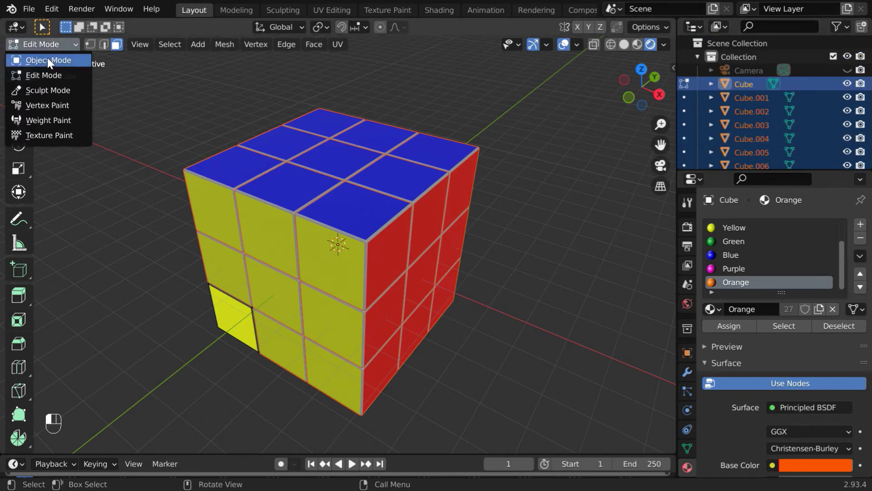
click(47, 58)
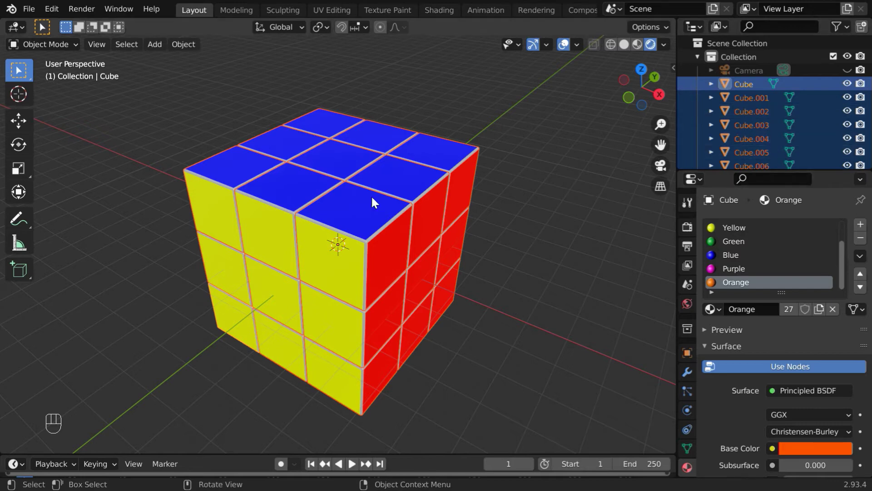
click(183, 45)
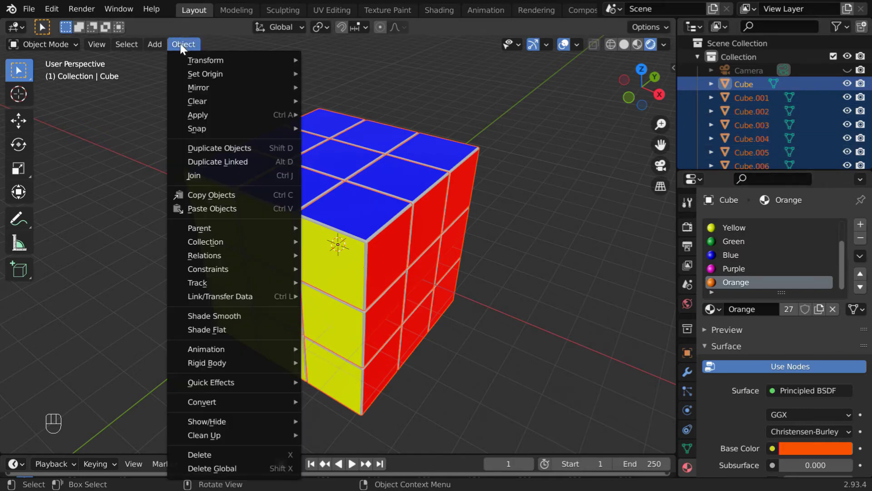
mouse_move(194, 80)
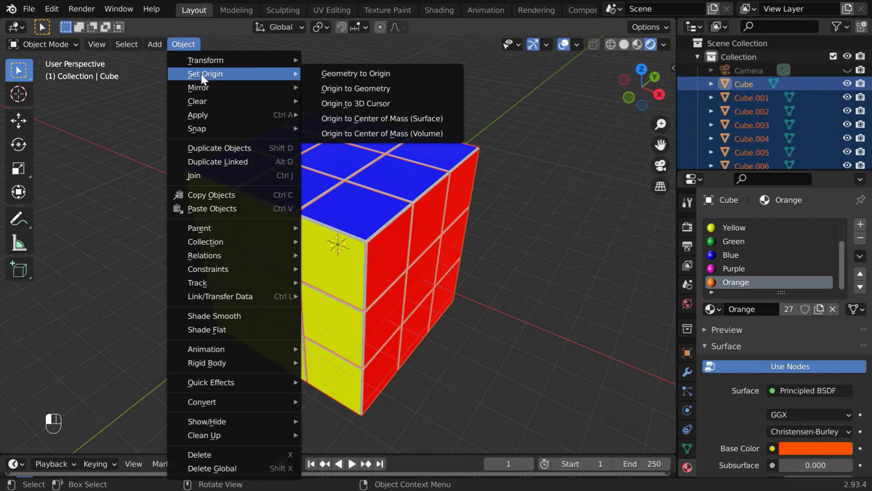
click(371, 104)
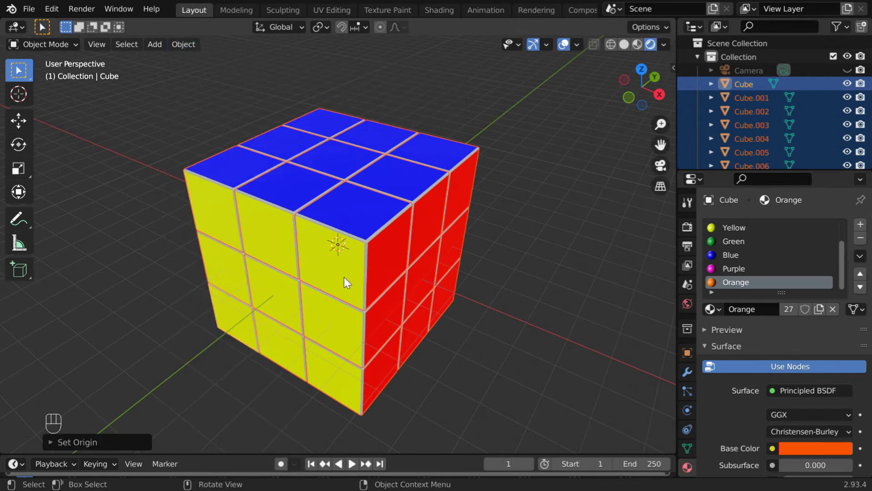
middle_drag(345, 277, 361, 299)
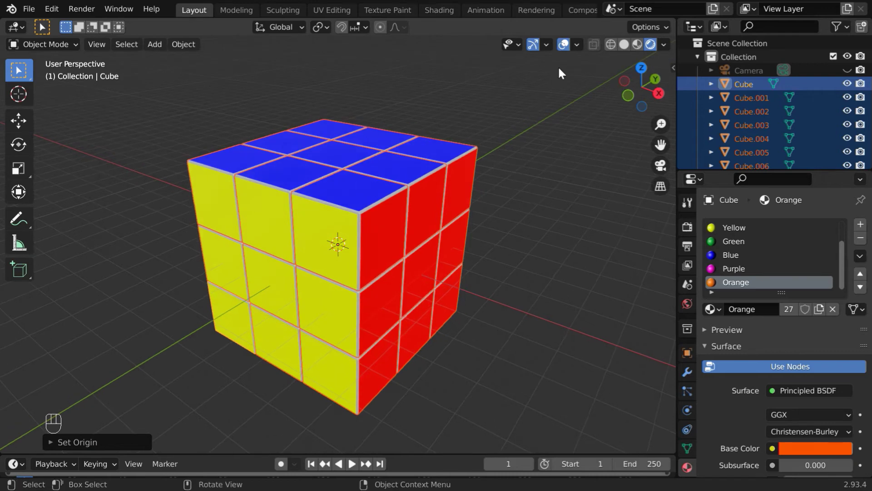
- Turn off the Floor overlay, deselect everything, and box-select the top layer of cubelets
click(577, 45)
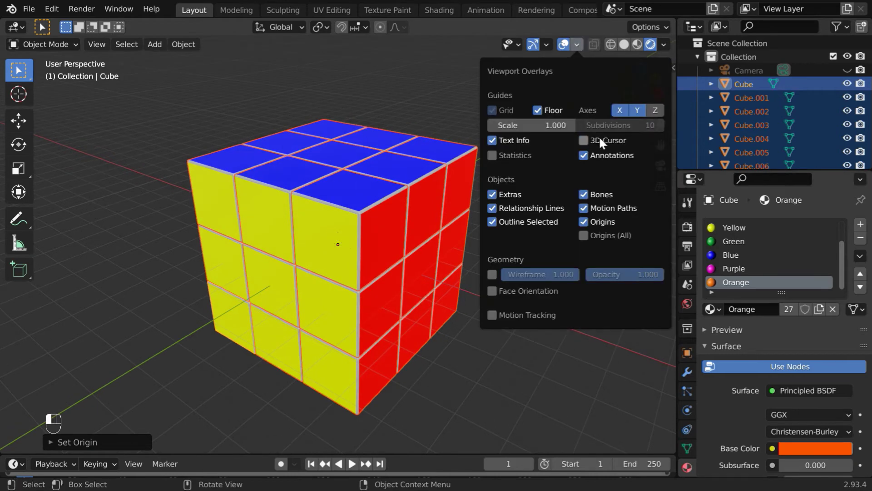
click(554, 111)
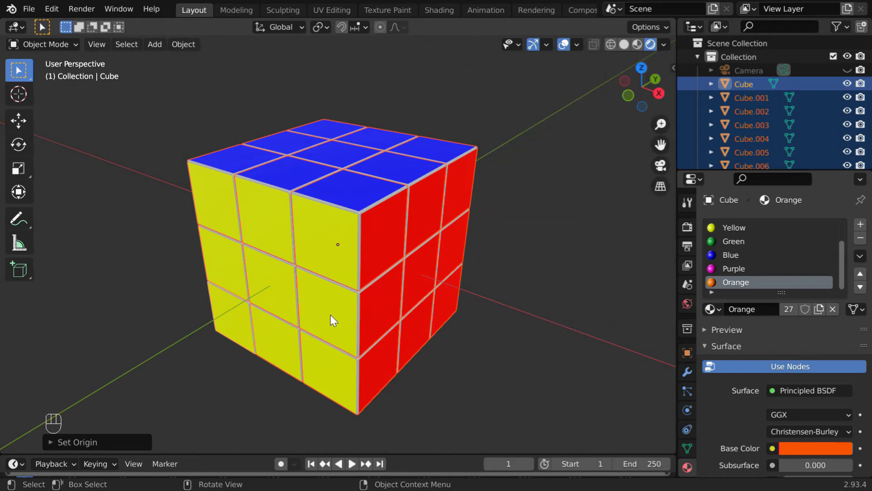
click(468, 404)
mouse_move(453, 398)
middle_down()
mouse_move(509, 382)
mouse_move(557, 387)
mouse_move(442, 389)
middle_up()
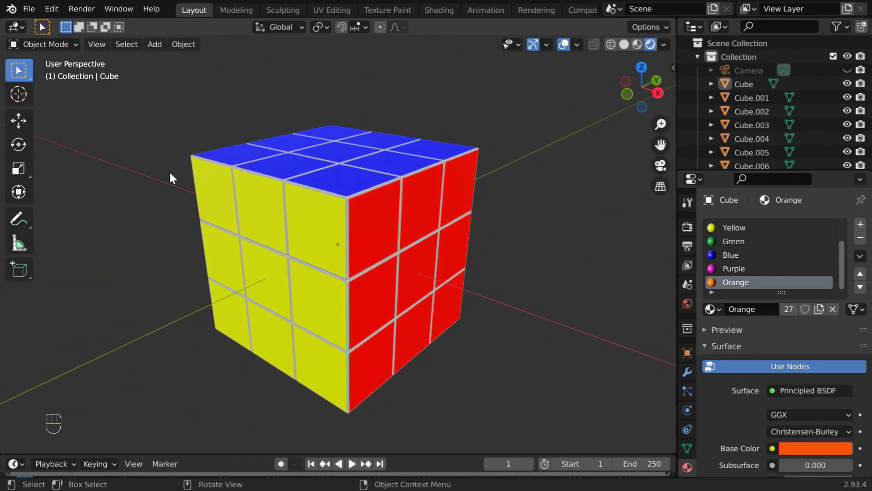
middle_drag(516, 326, 516, 312)
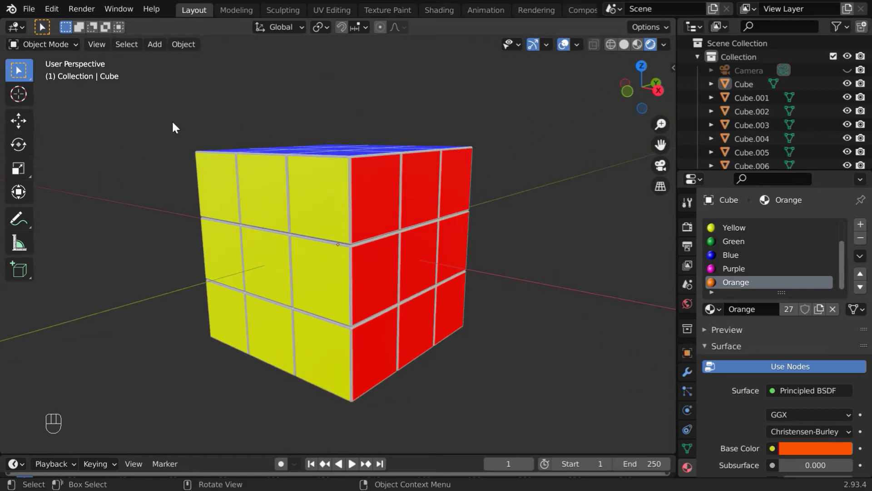
drag(166, 118, 494, 176)
middle_drag(494, 176, 527, 282)
click(18, 144)
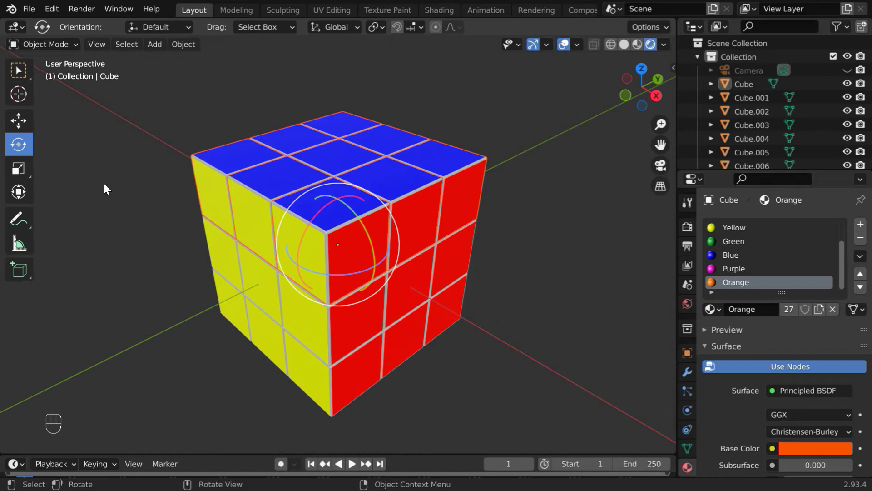
drag(381, 272, 469, 262)
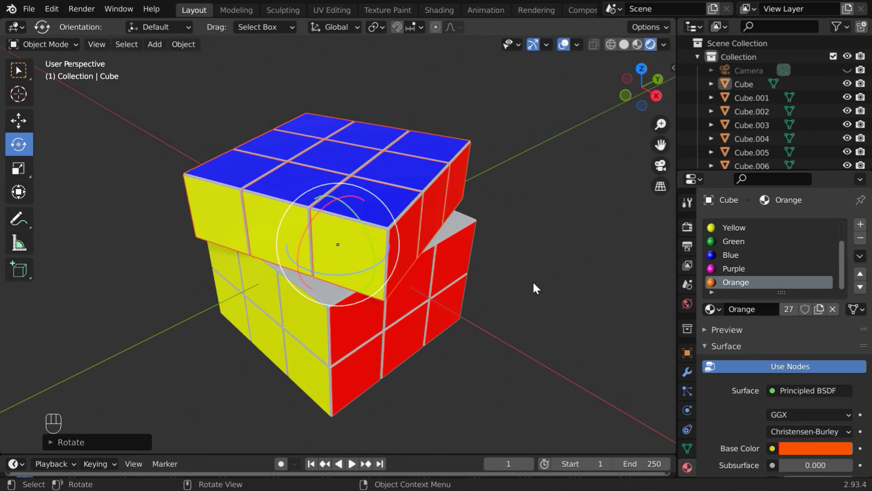
key(ctrl+z)
key(ctrl+z)
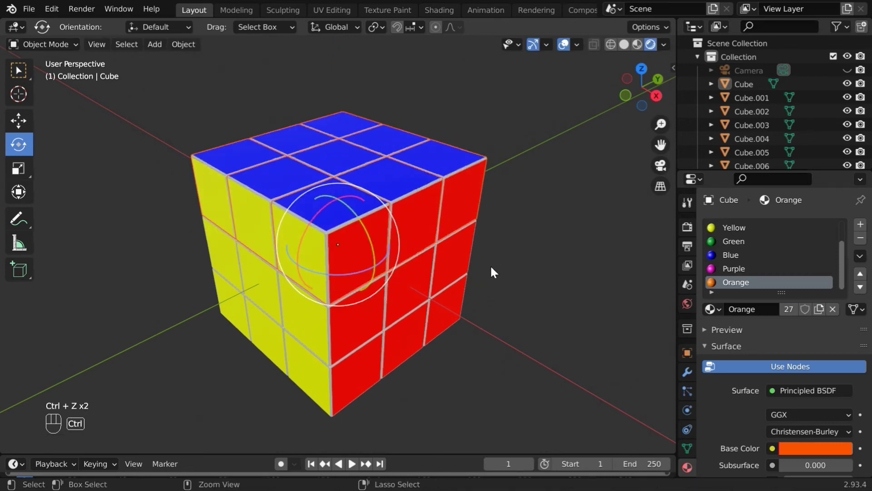
middle_drag(487, 344, 545, 301)
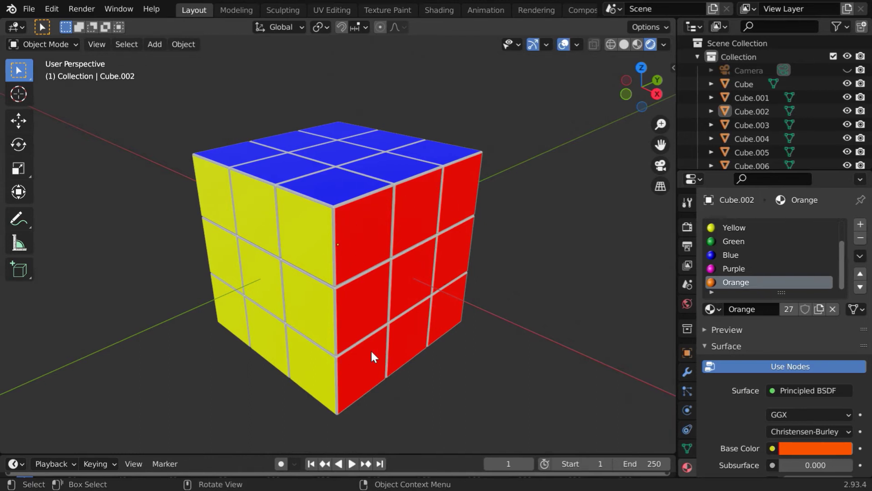
- Add a Cube-type Empty at the centre of the Rubik's cube
click(154, 44)
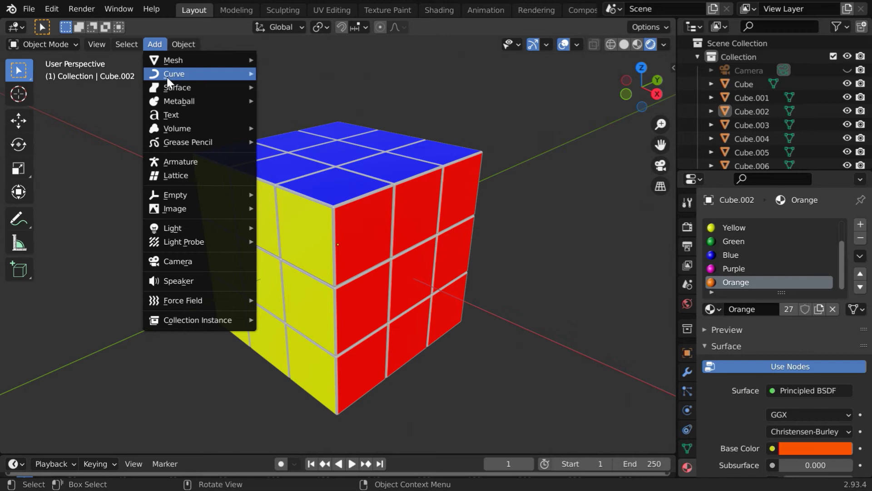
mouse_move(205, 197)
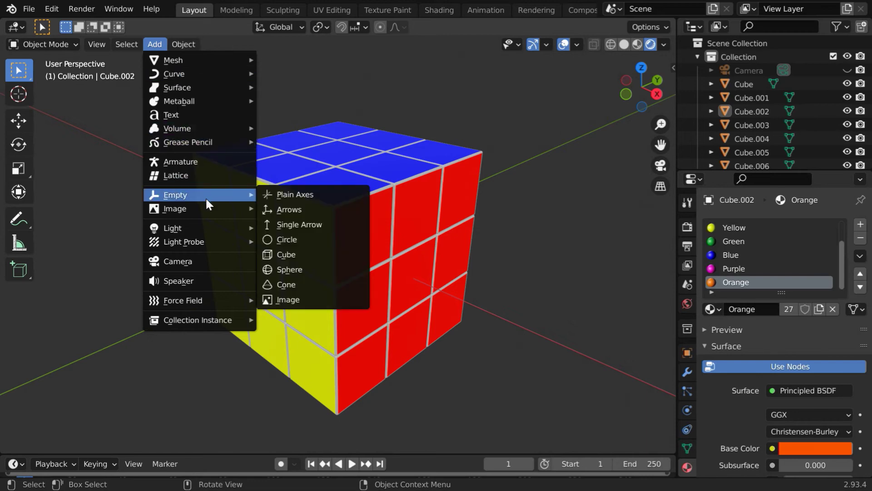
click(314, 256)
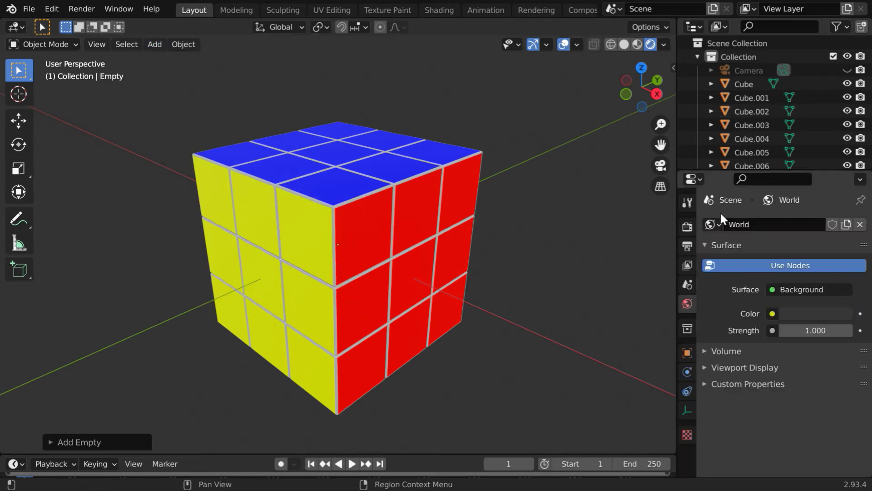
scroll(773, 132, down, 1)
scroll(772, 131, down, 16)
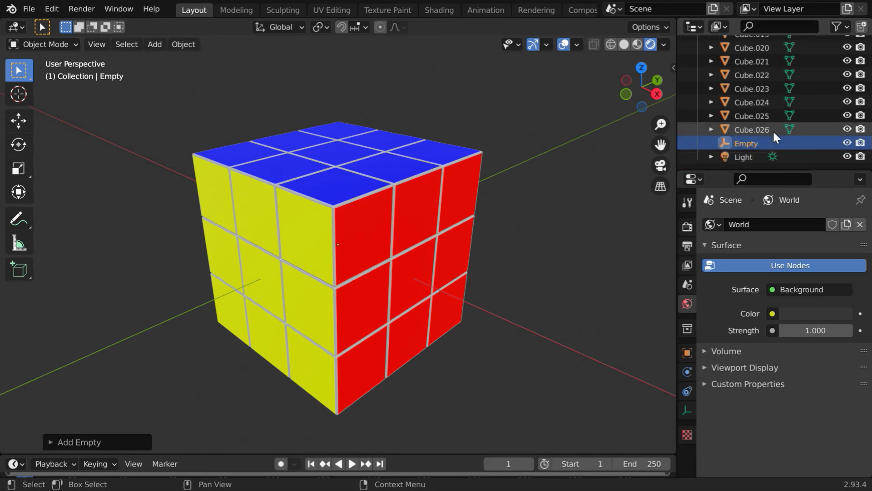
- Box-select one vertical slice of cubelets and add the Empty as the active object
middle_drag(422, 328, 468, 300)
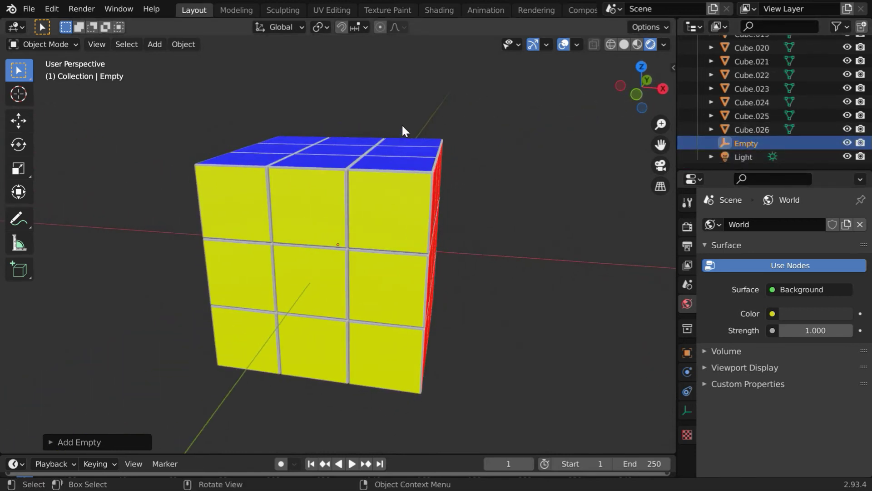
drag(402, 124, 473, 409)
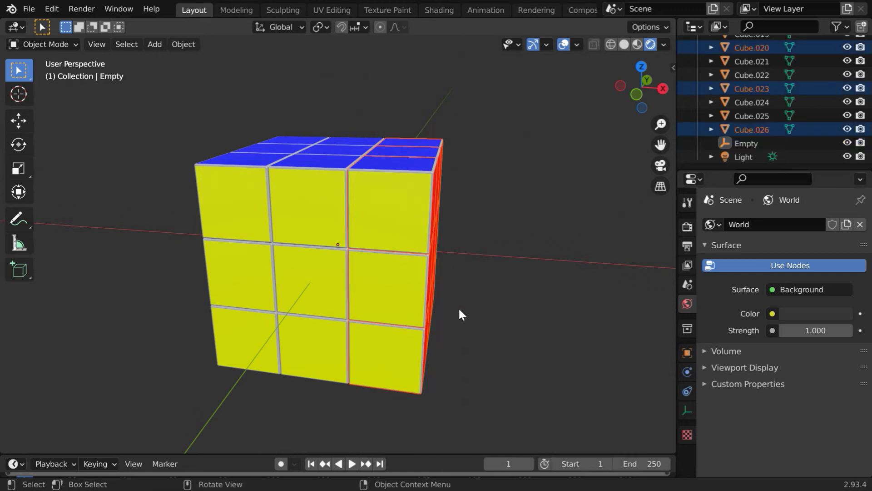
middle_drag(460, 309, 445, 335)
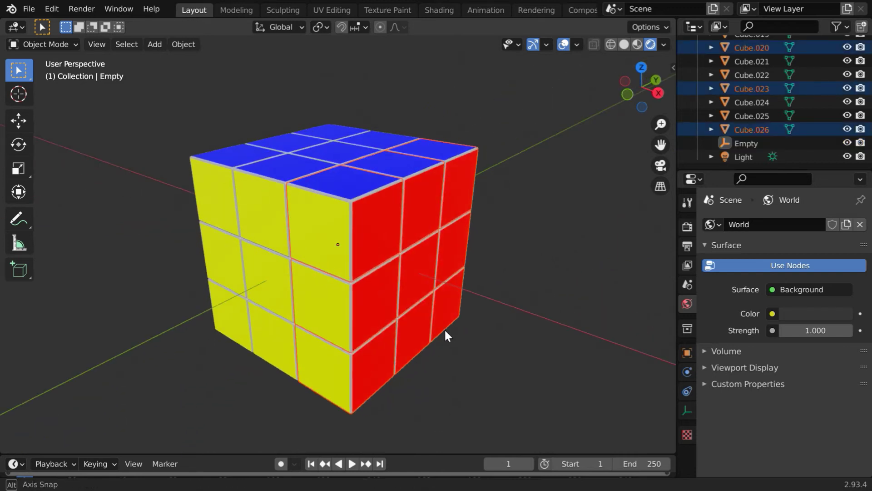
ctrl+click(749, 142)
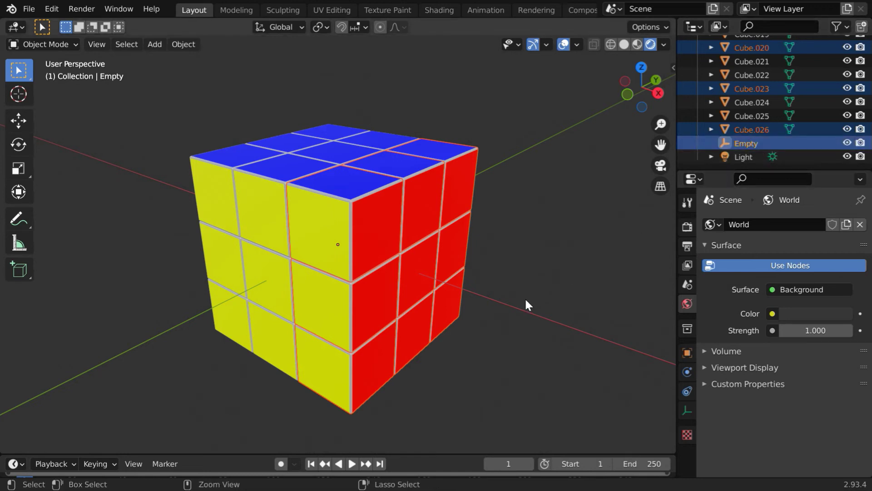
- Parent the slice to the Empty with Object (Keep Transform), then show the Empty's Object properties
key(ctrl+p)
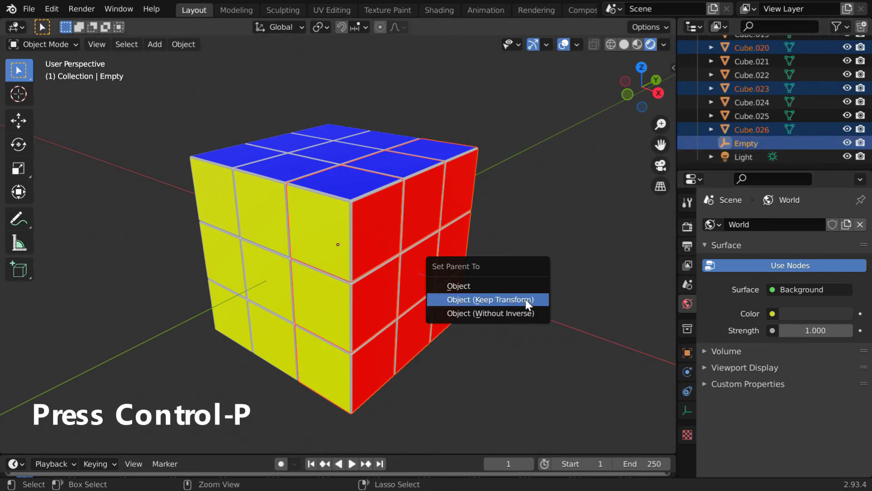
click(499, 300)
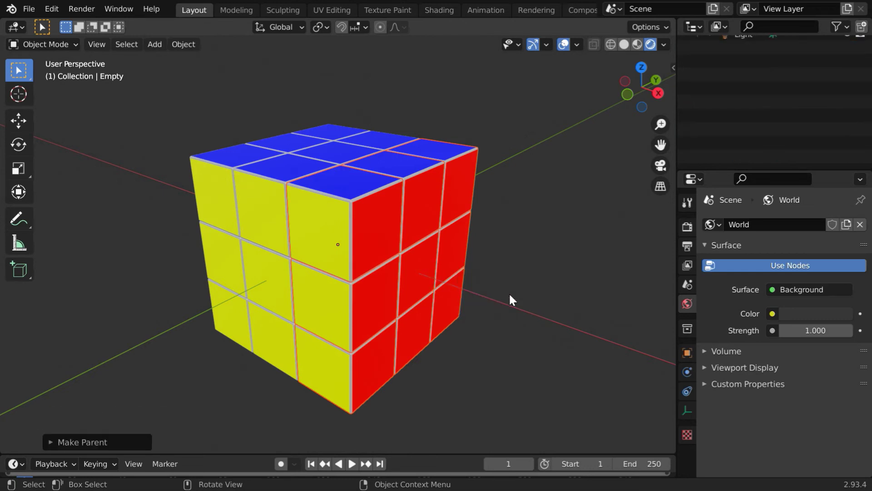
click(711, 143)
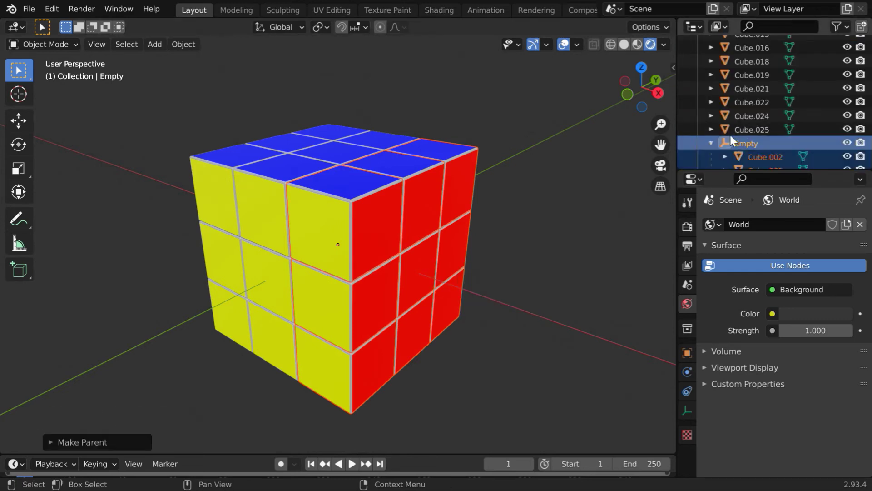
scroll(765, 125, down, 5)
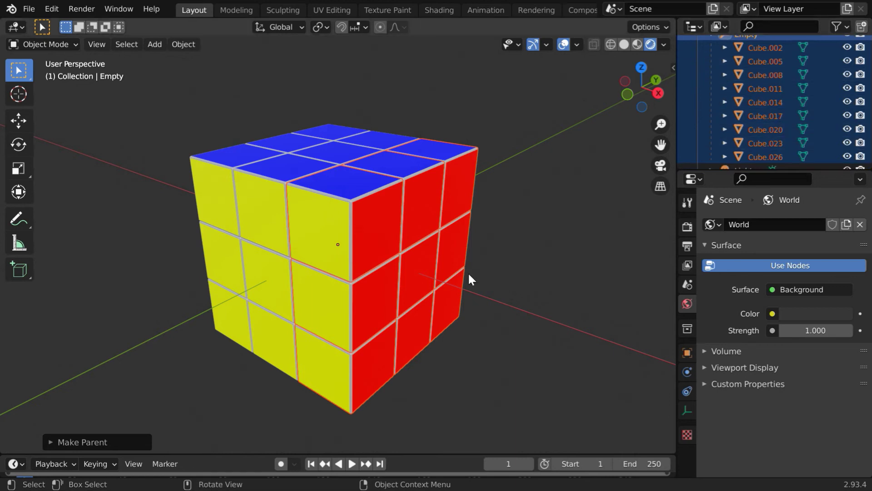
scroll(801, 122, up, 3)
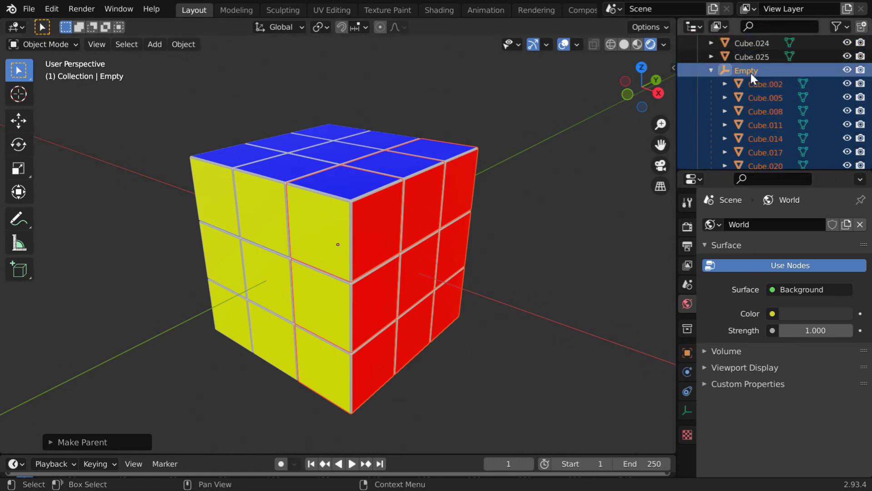
click(751, 70)
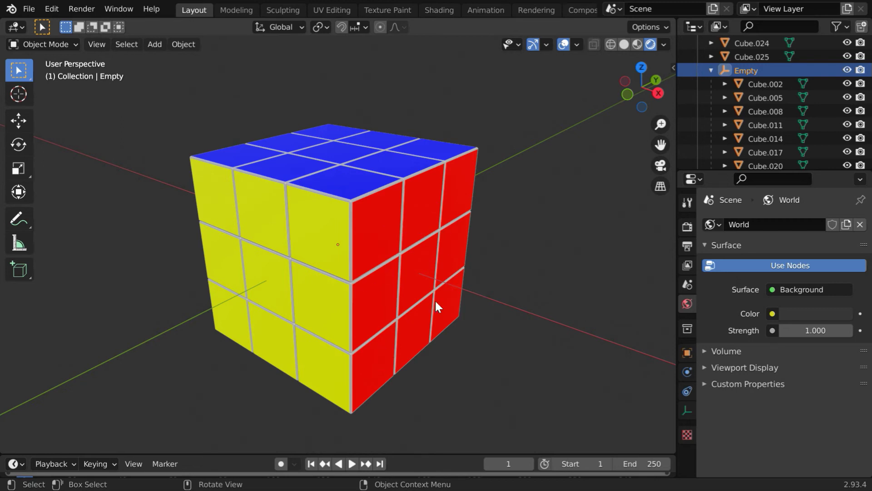
click(687, 353)
- Set the Empty's X rotation to exactly 90°
drag(789, 313, 853, 313)
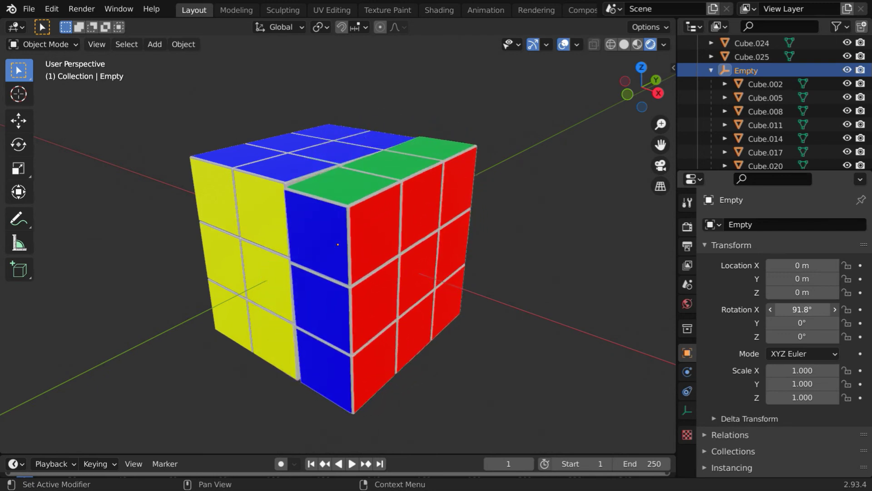
click(802, 309)
text(90)
key(Return)
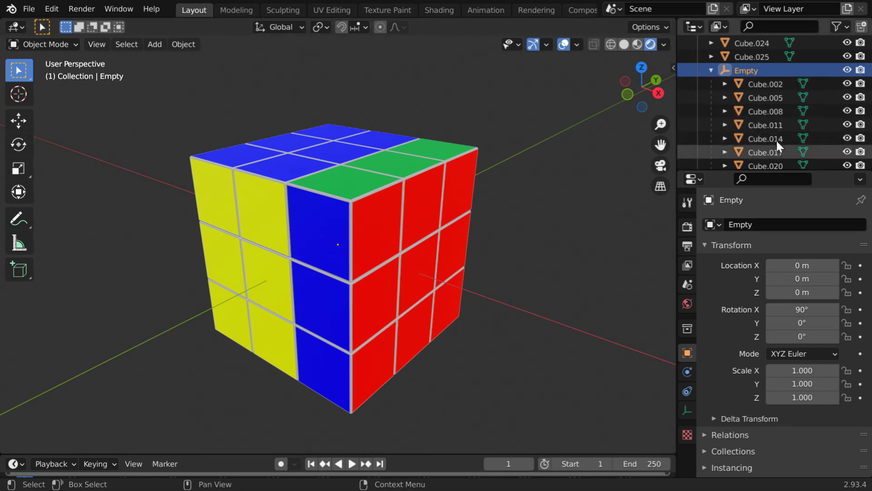
- Select Cube.002 through Cube.026 and clear their parent, keeping transformation
click(772, 82)
scroll(776, 114, down, 3)
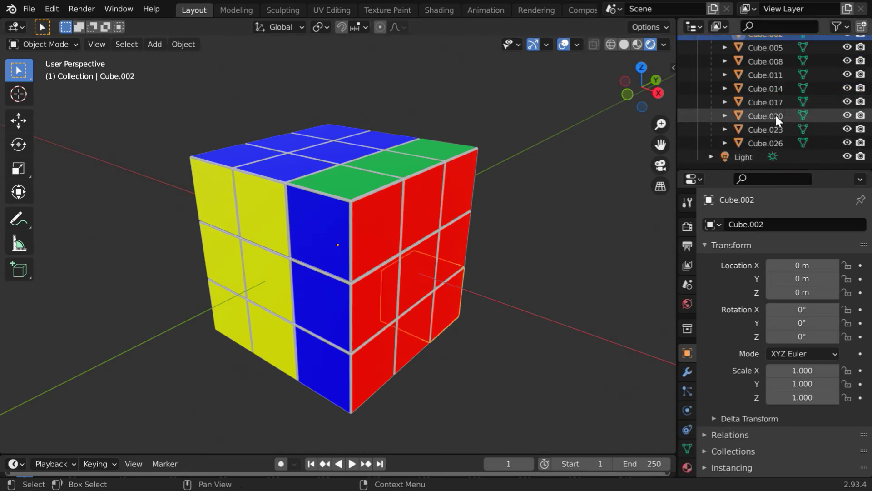
shift+click(778, 142)
scroll(776, 143, up, 3)
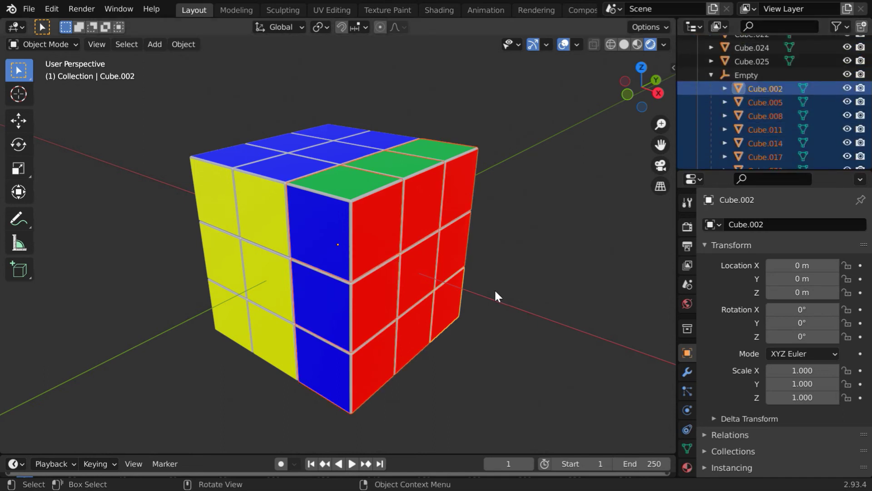
key(alt+p)
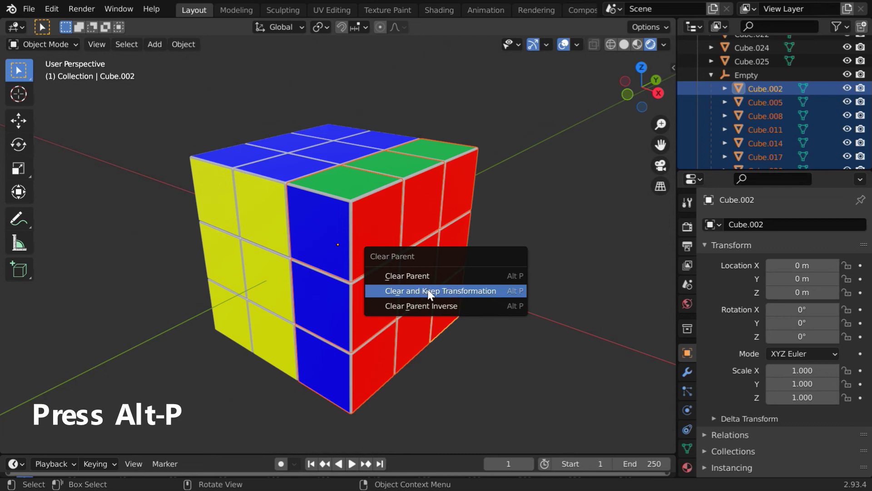
click(465, 289)
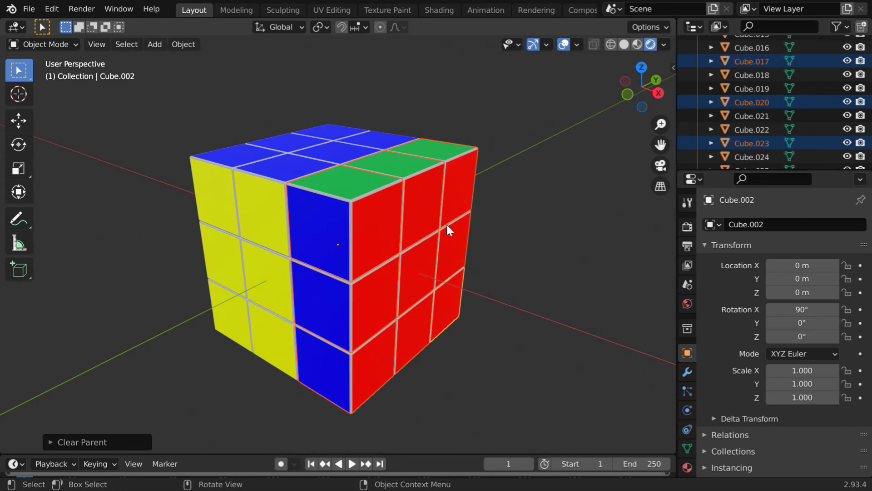
- Box-select the top-layer cubelets plus the Empty and parent them with Object (Keep Transform)
click(518, 240)
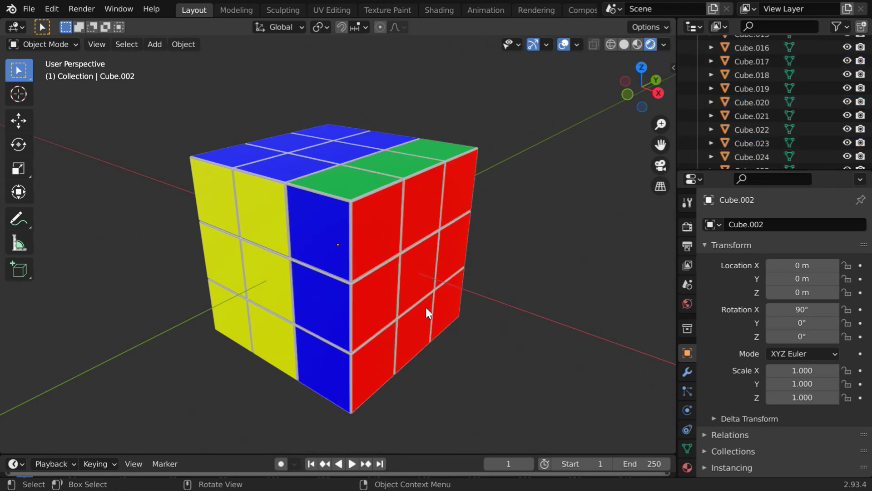
middle_drag(427, 307, 448, 290)
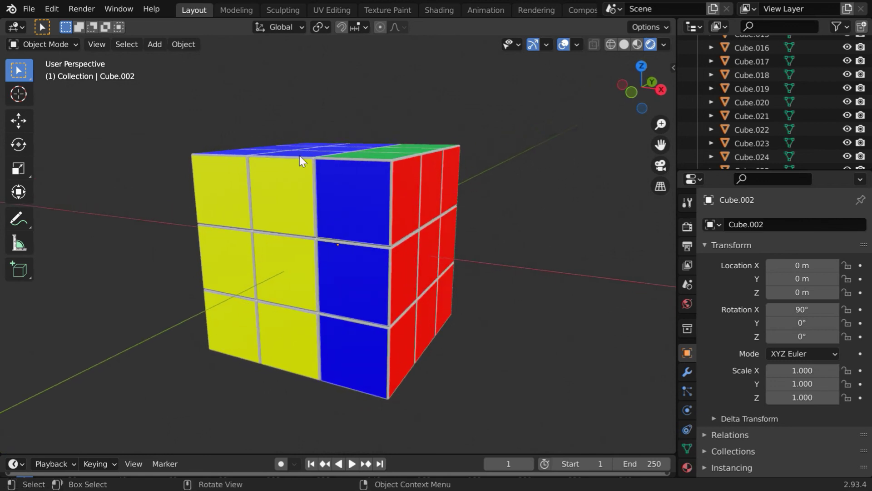
drag(145, 113, 495, 179)
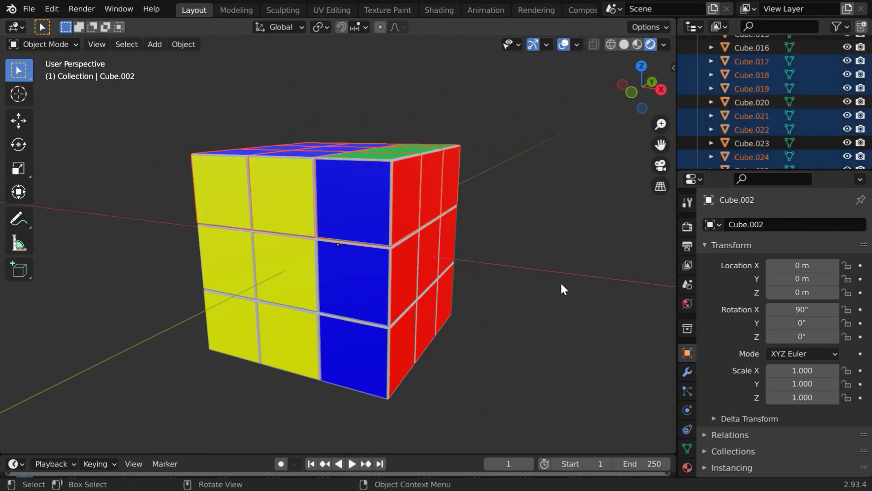
middle_drag(560, 282, 526, 311)
scroll(784, 105, down, 4)
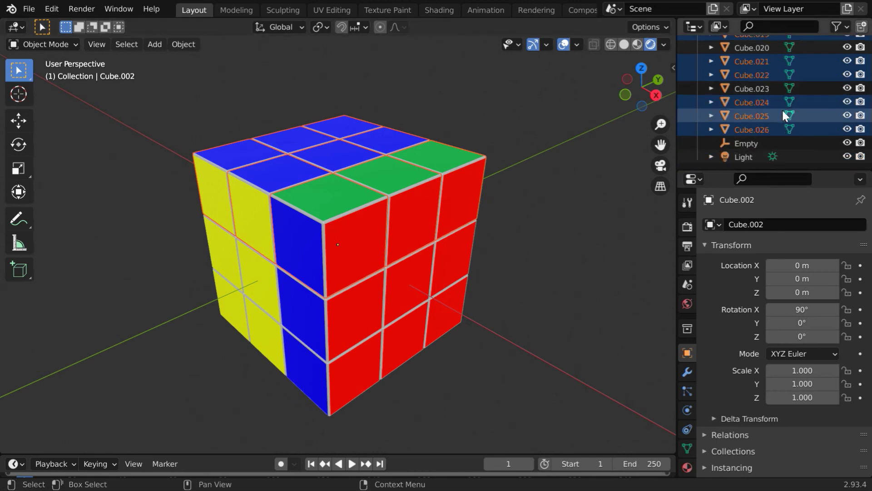
ctrl+click(754, 143)
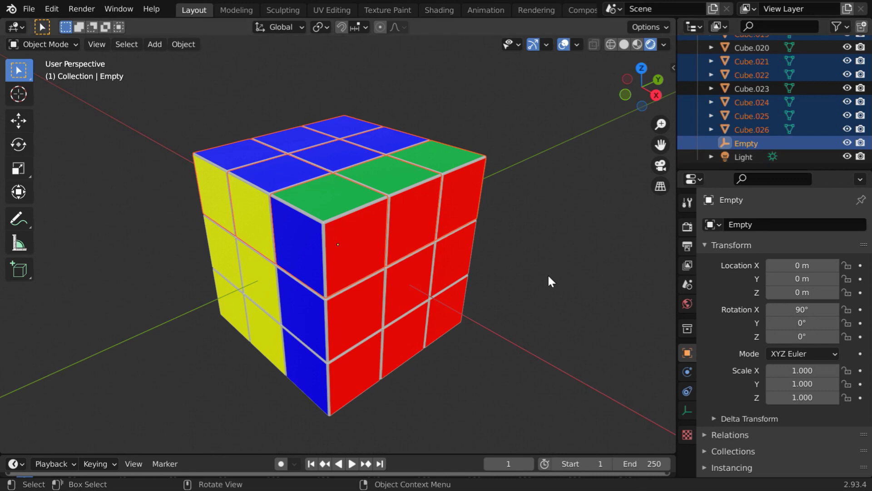
key(ctrl+p)
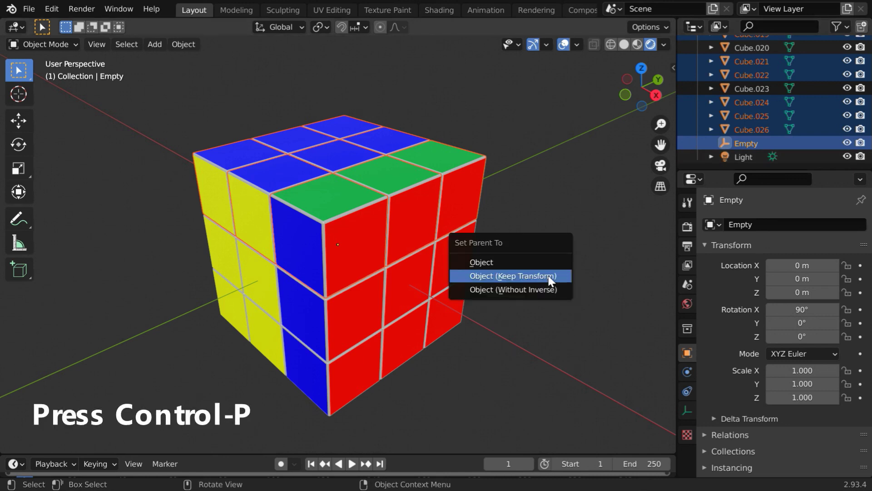
click(515, 276)
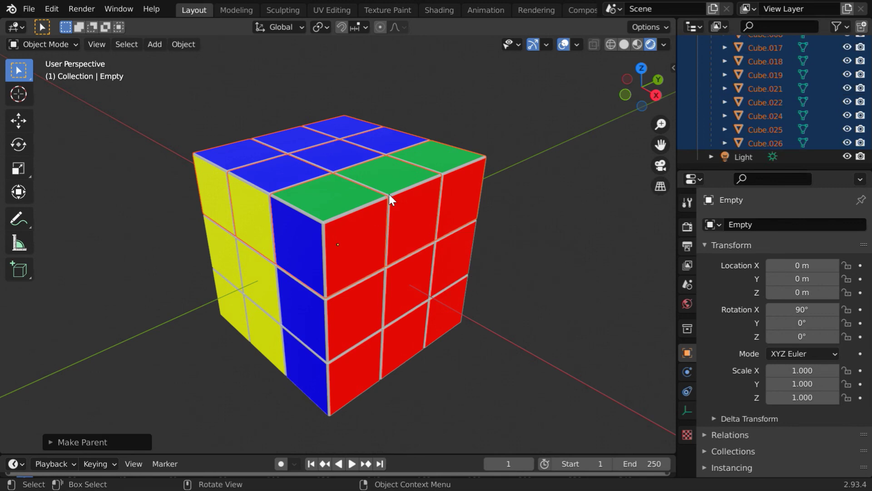
- Select only the Empty and drag its Z rotation to -39.3°
scroll(754, 117, up, 5)
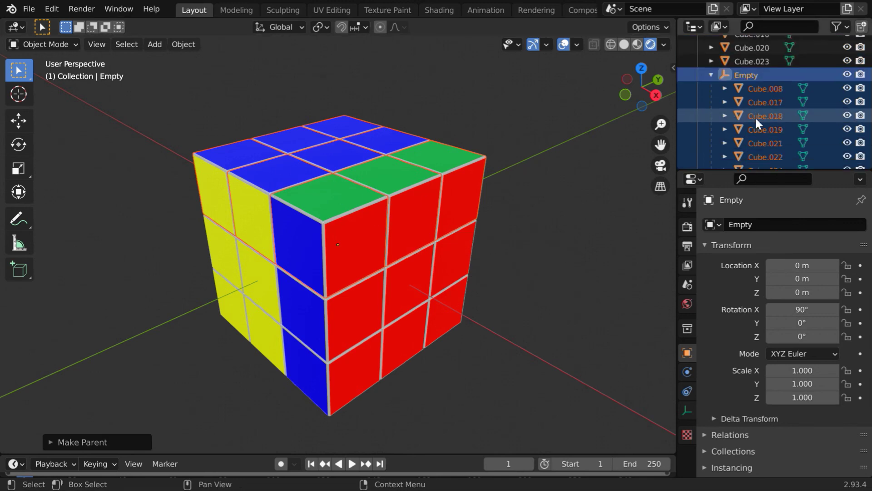
click(752, 111)
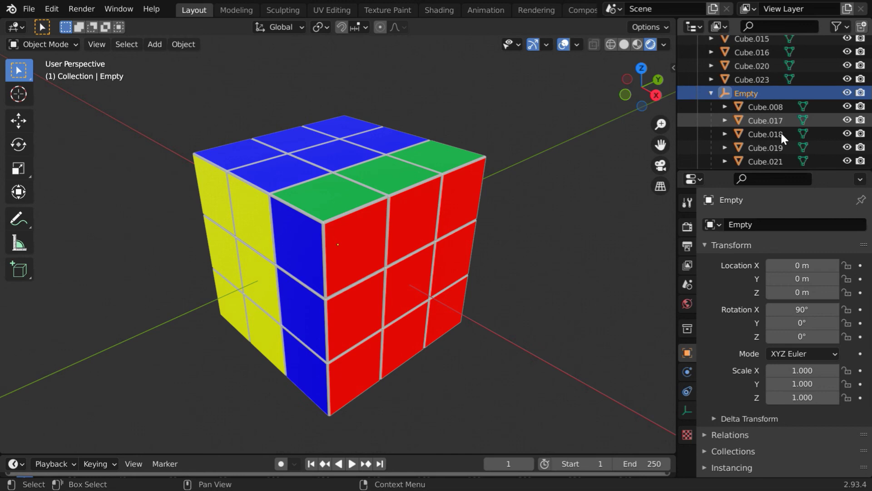
scroll(781, 129, down, 5)
scroll(783, 118, up, 4)
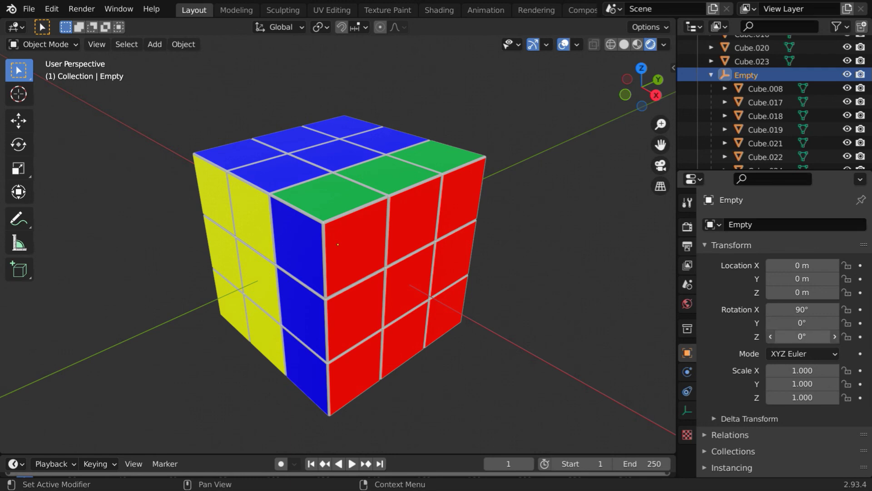
drag(802, 336, 783, 336)
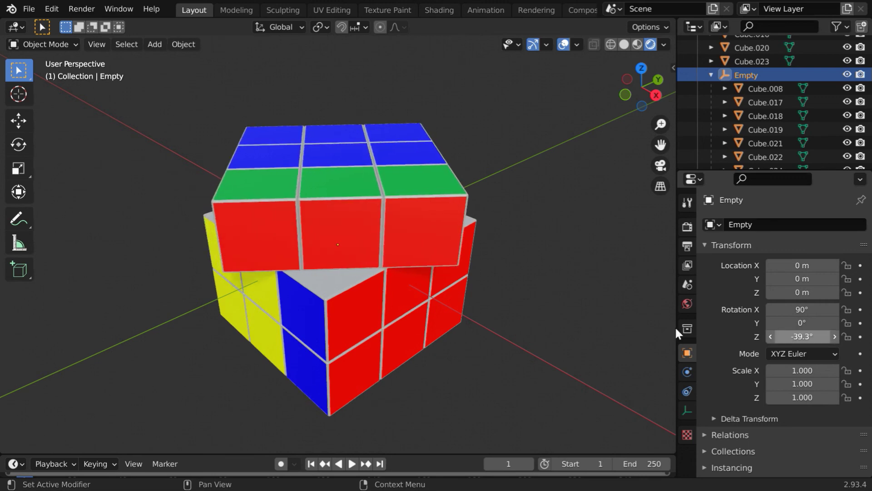